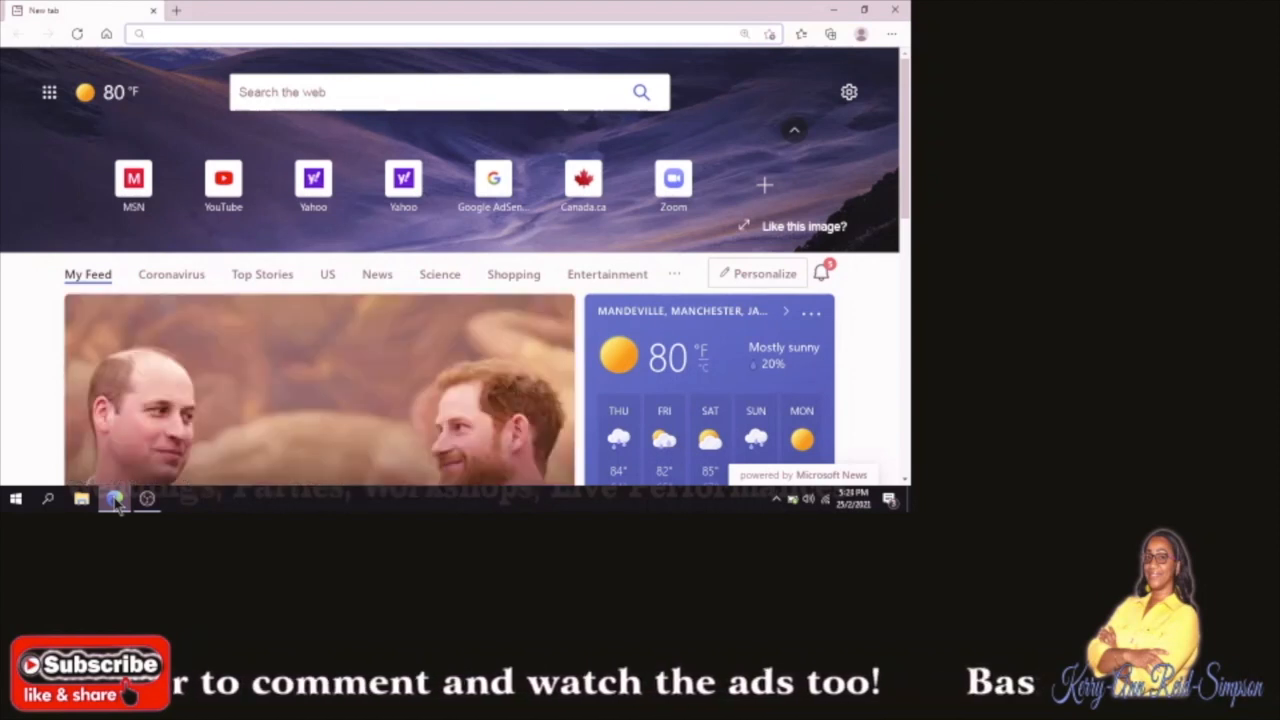
Open the zoom.us website.
type("zoo")
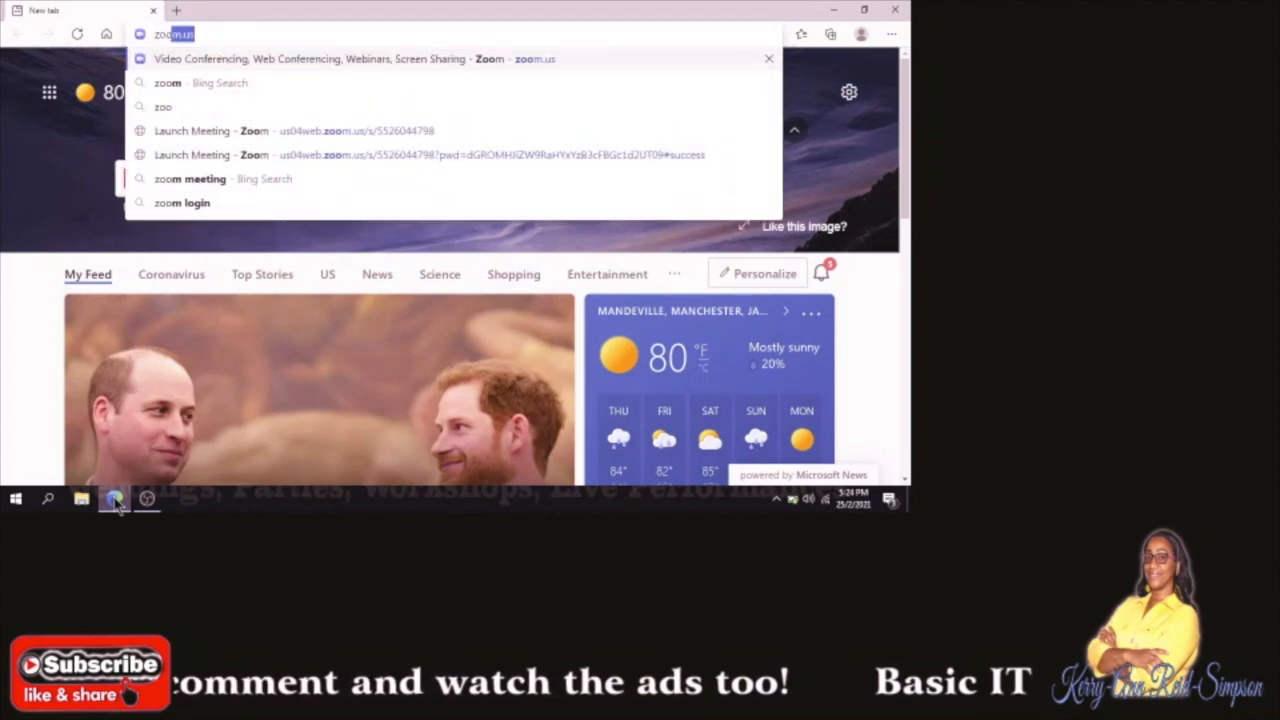
type("m.us")
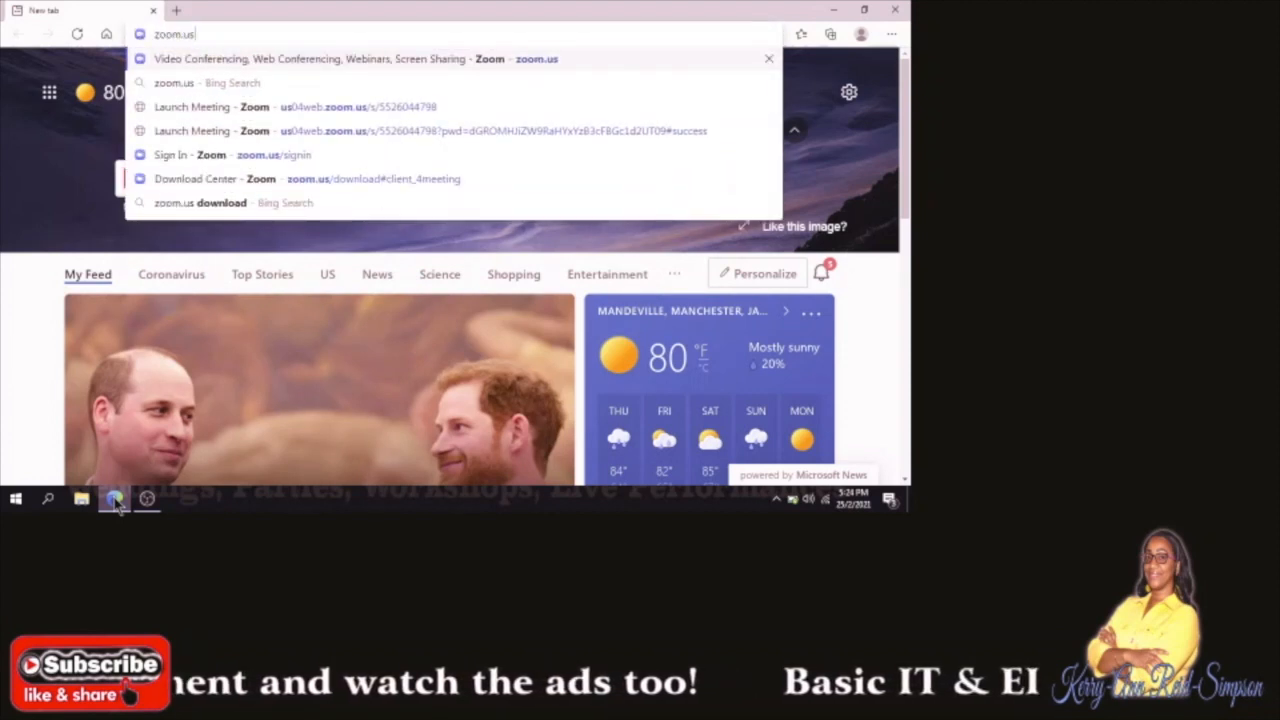
key("Return")
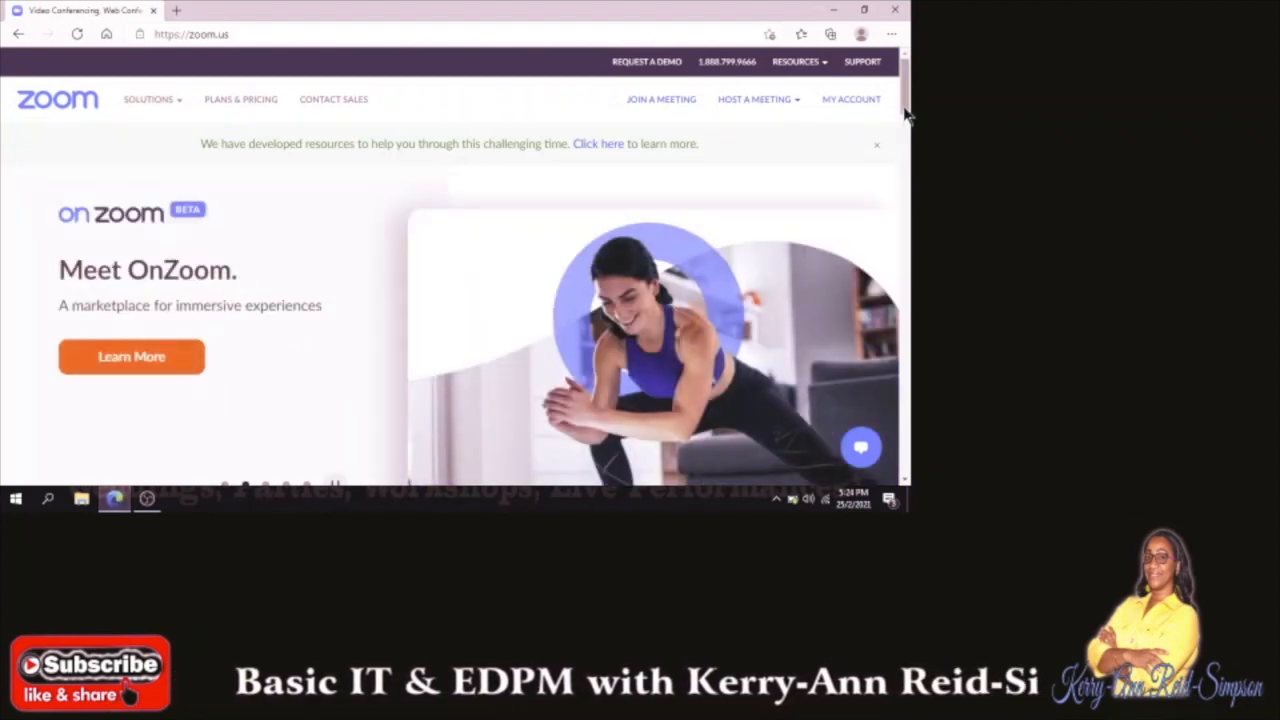
Start downloading the Zoom Client for Meetings installer from the Download Center and cancel the download.
left_click_drag(904, 115, 904, 318)
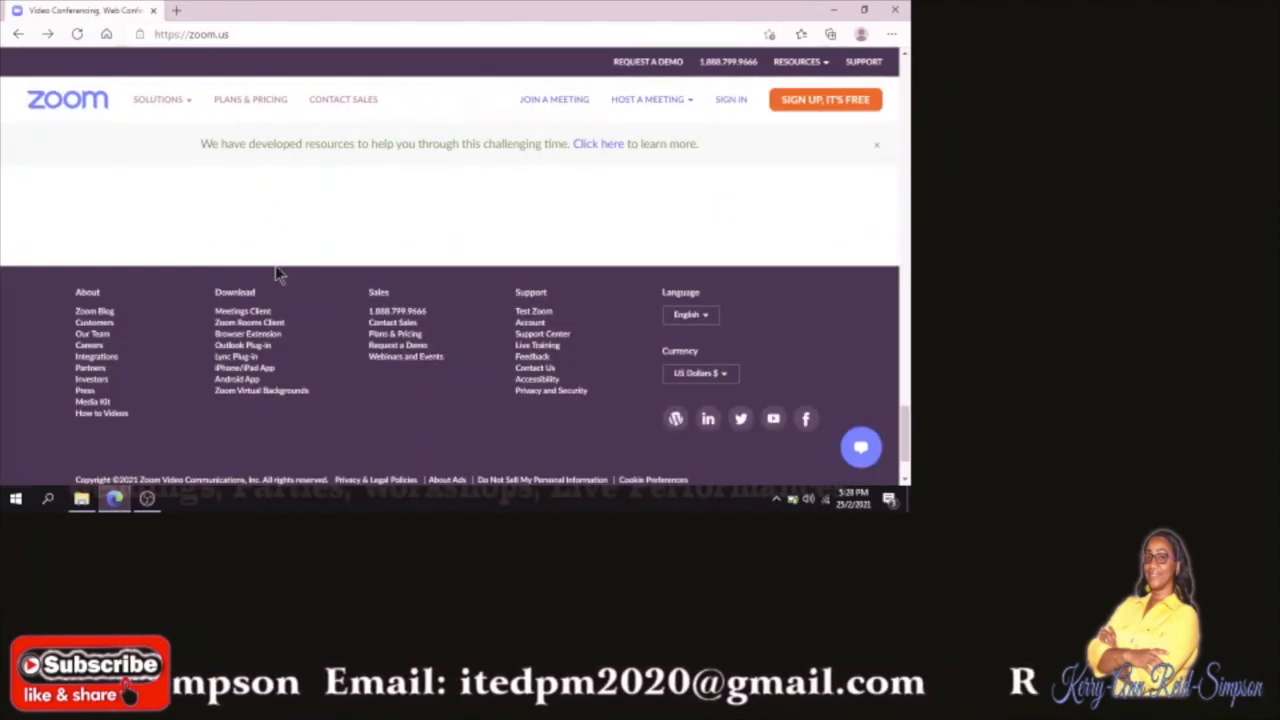
left_click(240, 324)
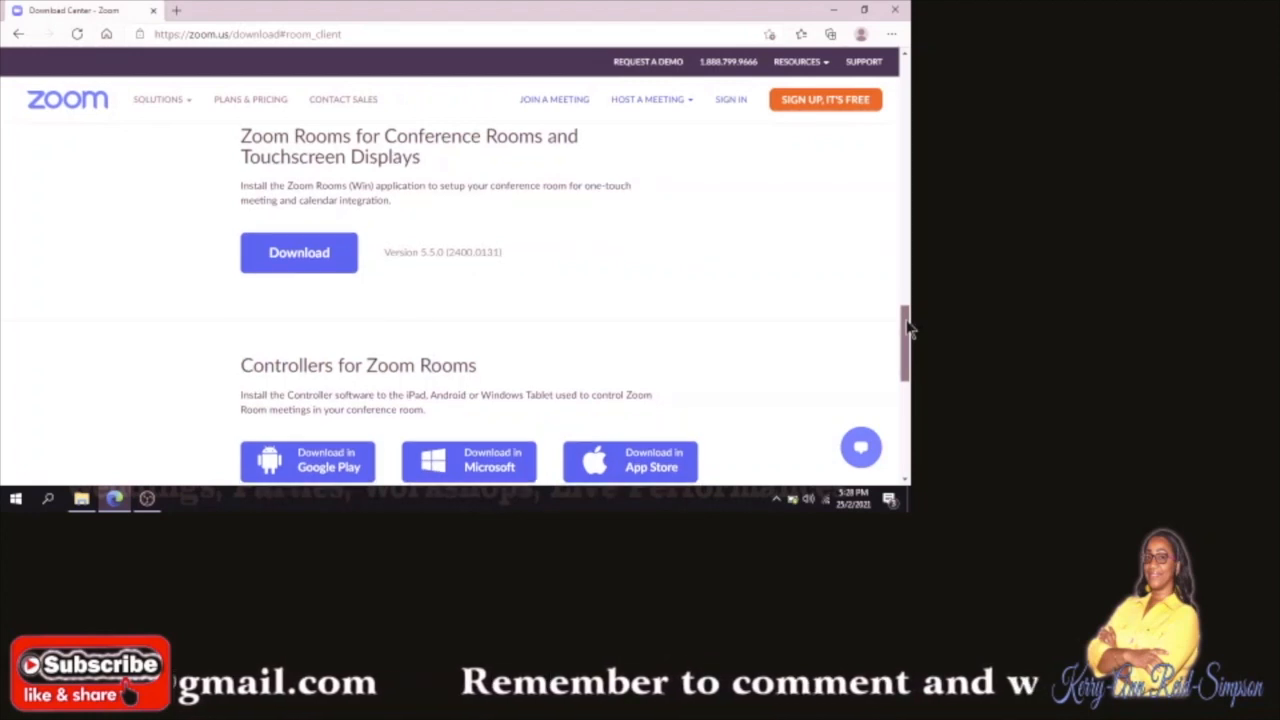
left_click_drag(908, 327, 914, 84)
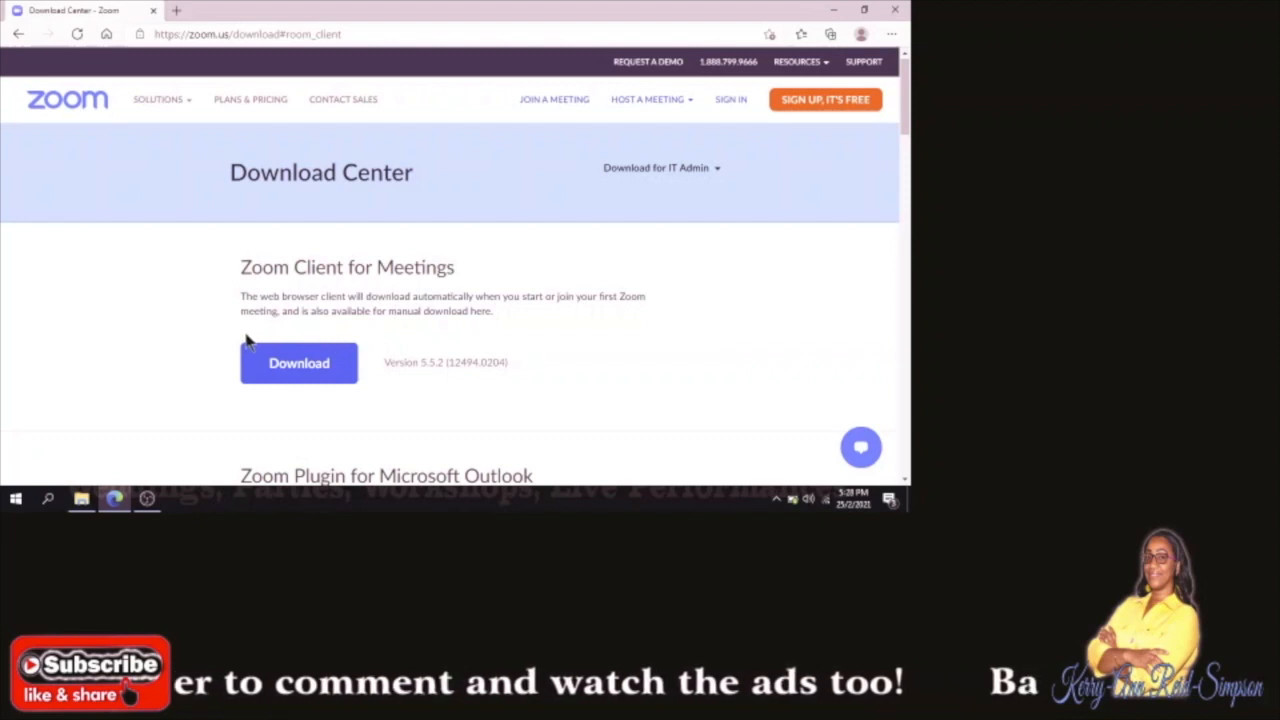
left_click(312, 362)
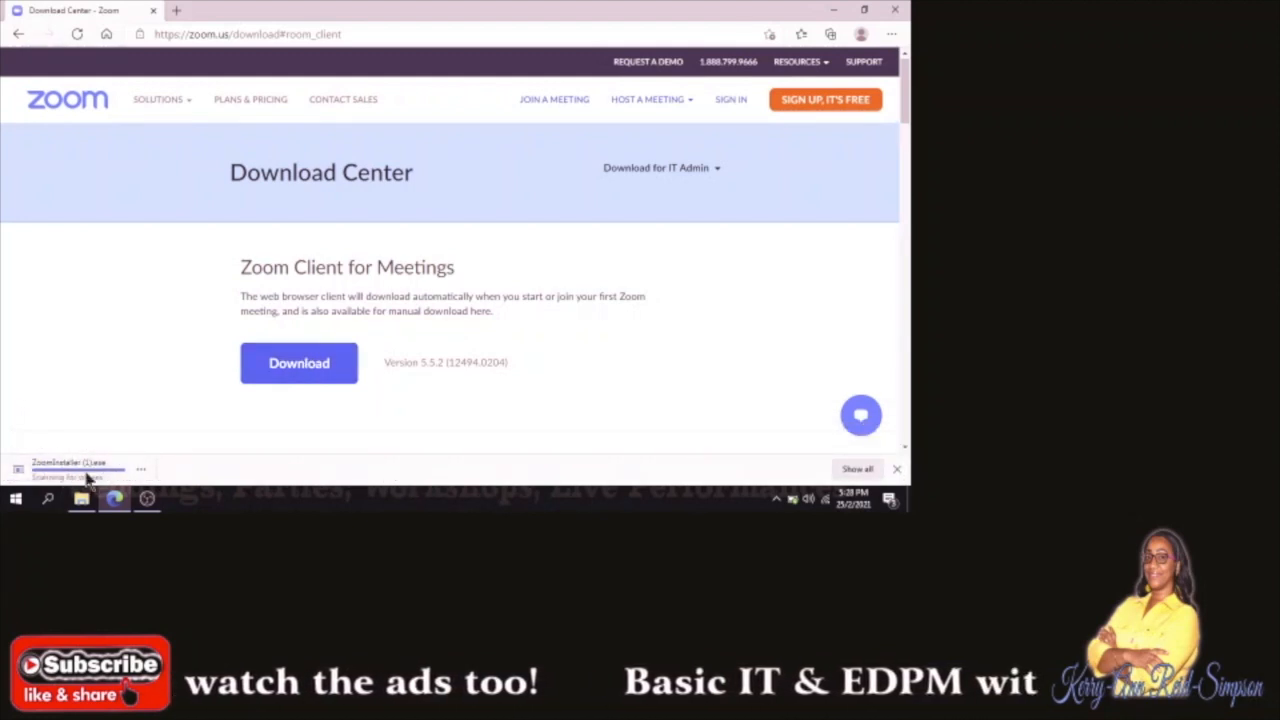
left_click(141, 469)
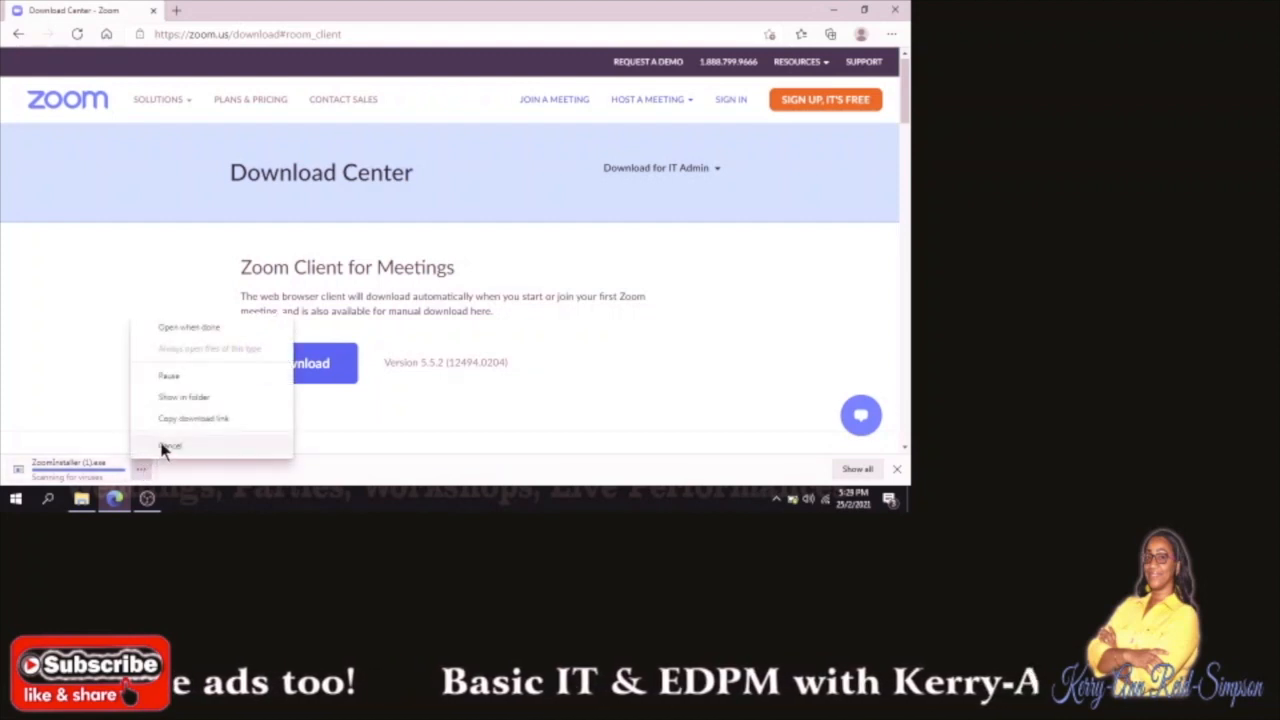
left_click(166, 446)
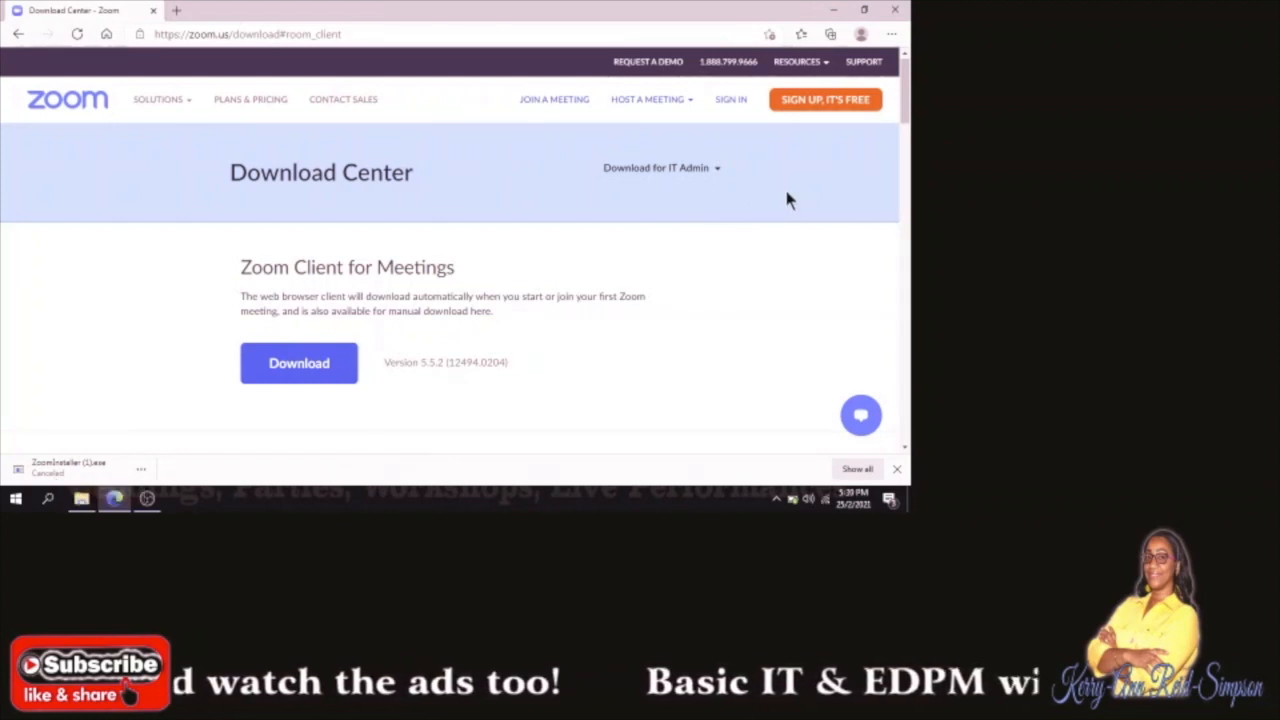
Open the Zoom sign-in page and fill in the account's e-mail address.
left_click(808, 108)
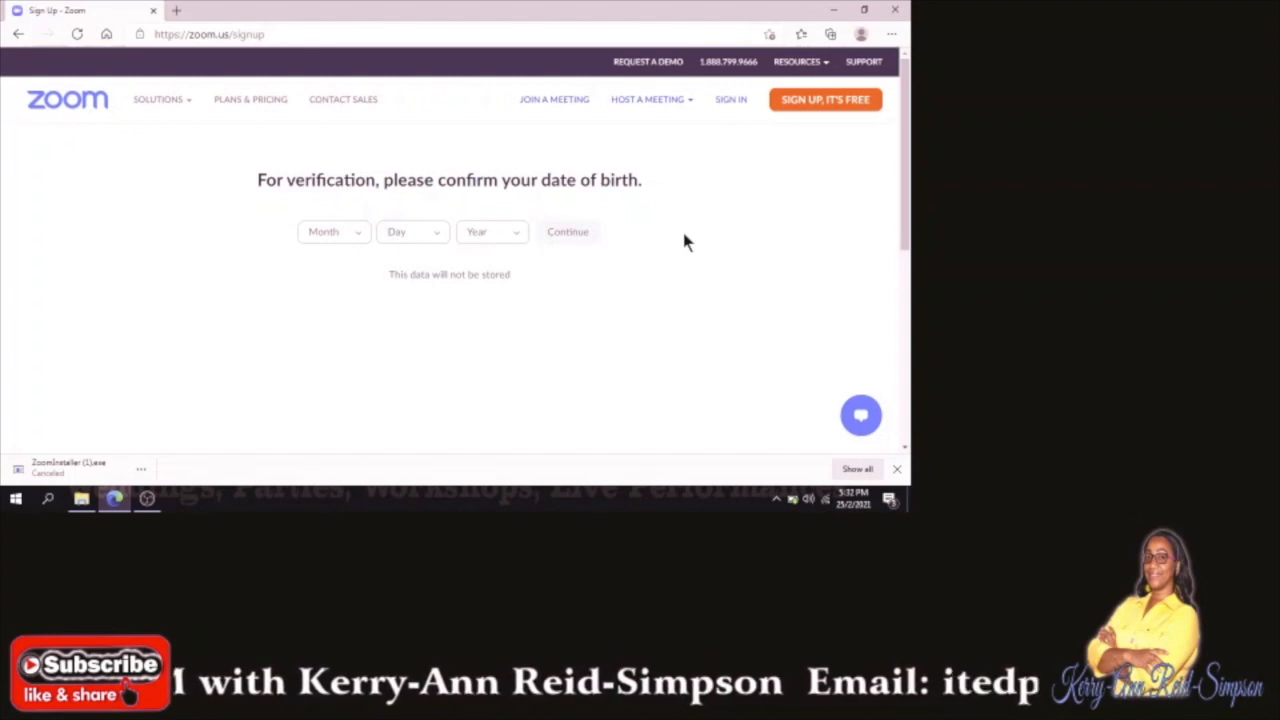
left_click(730, 102)
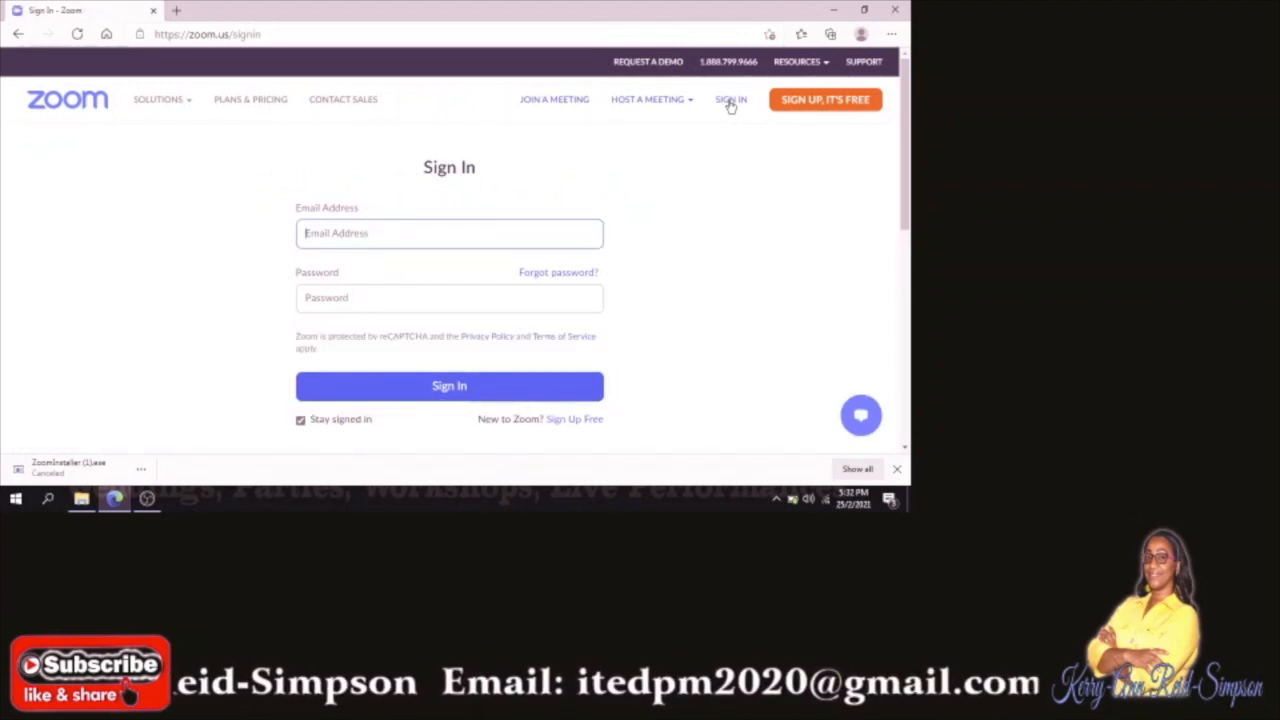
type("ite")
mouse_move(660, 132)
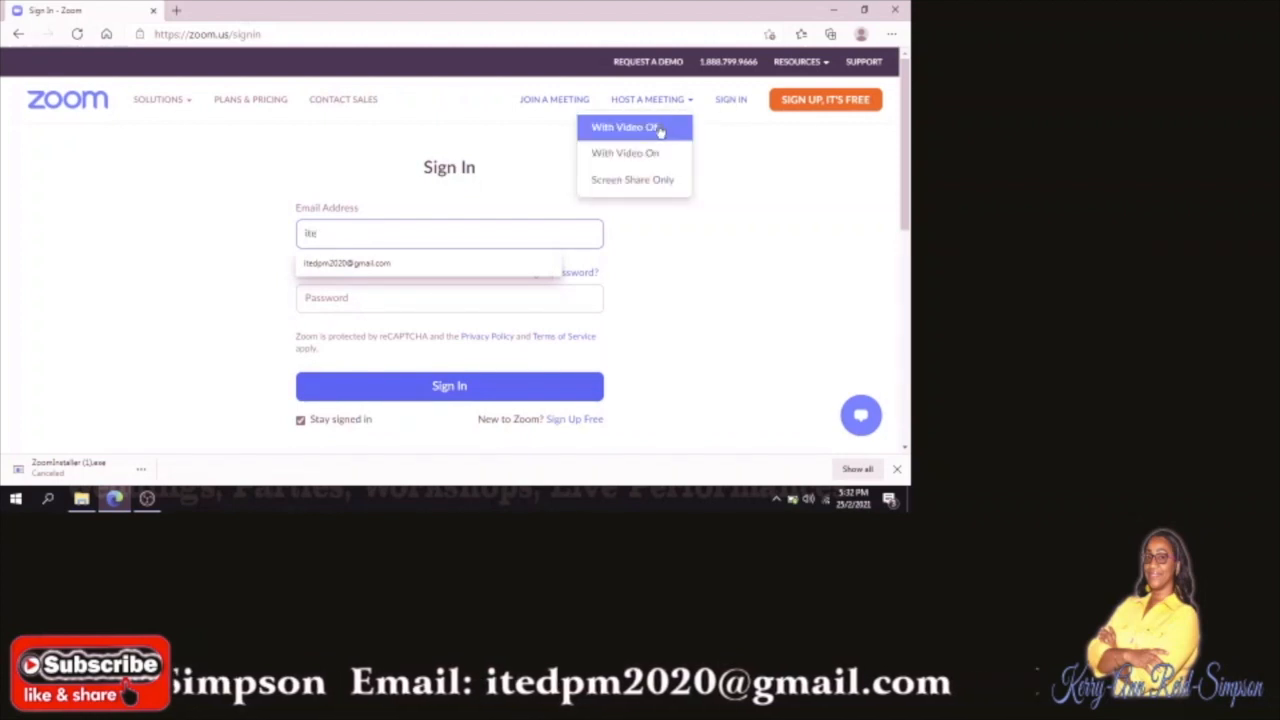
left_click(474, 268)
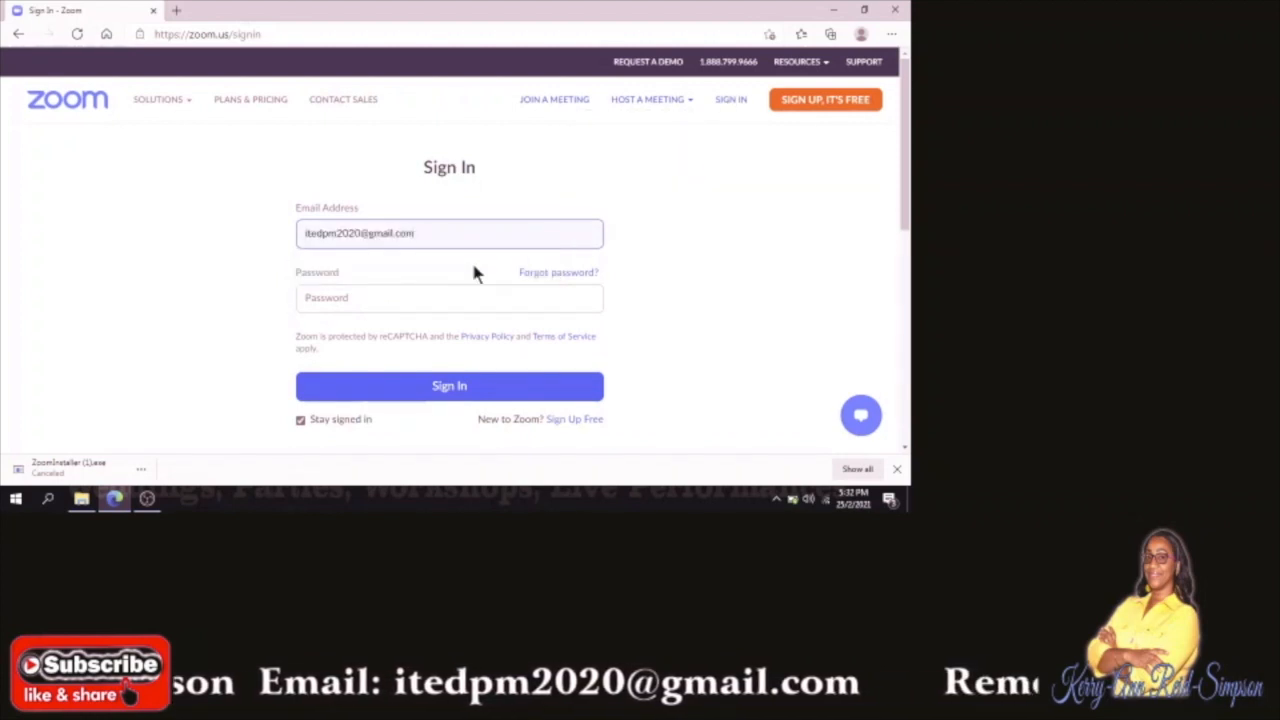
Enter the account password to sign in and dismiss the browser's offer to save the password.
left_click(415, 297)
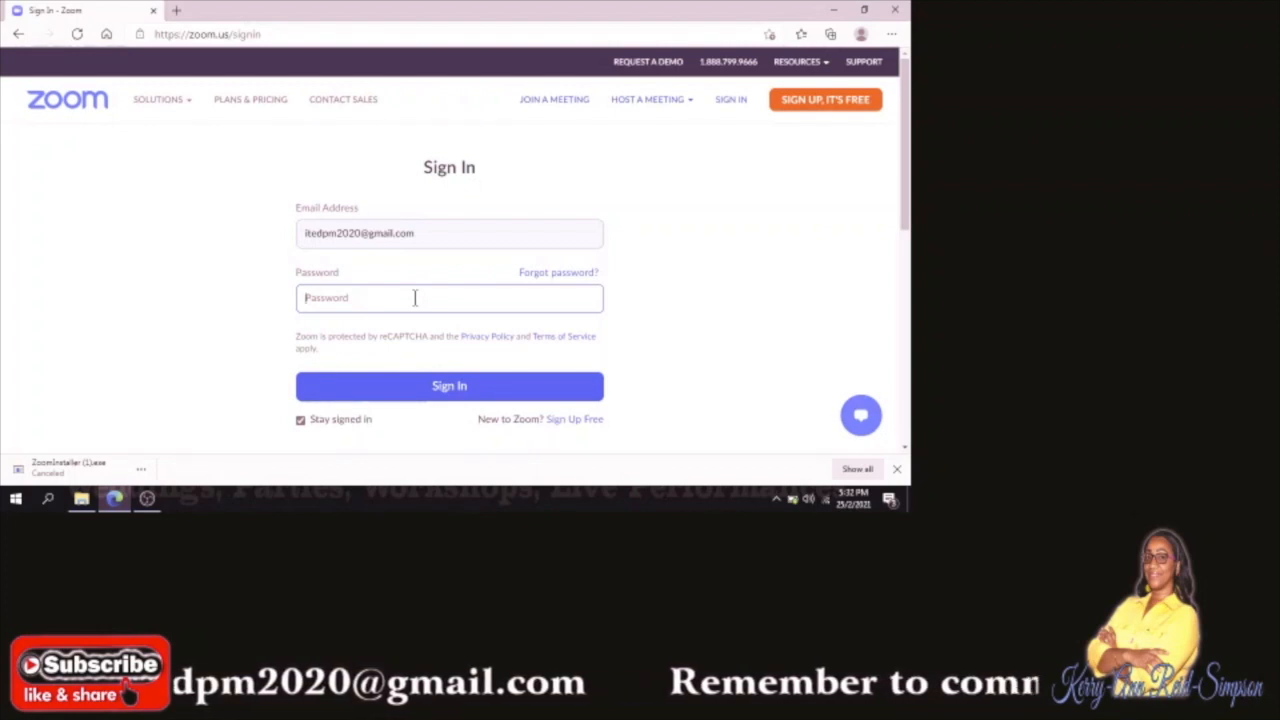
type("aaaaaaaaaa")
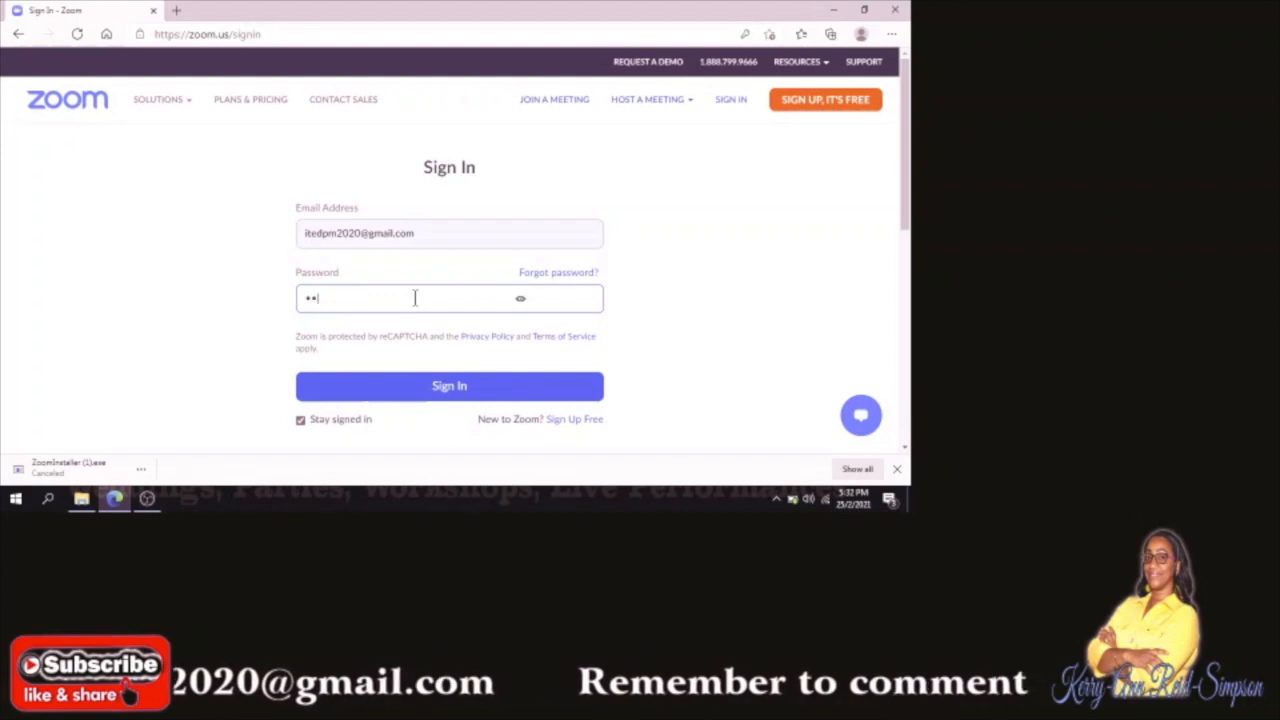
key("Return")
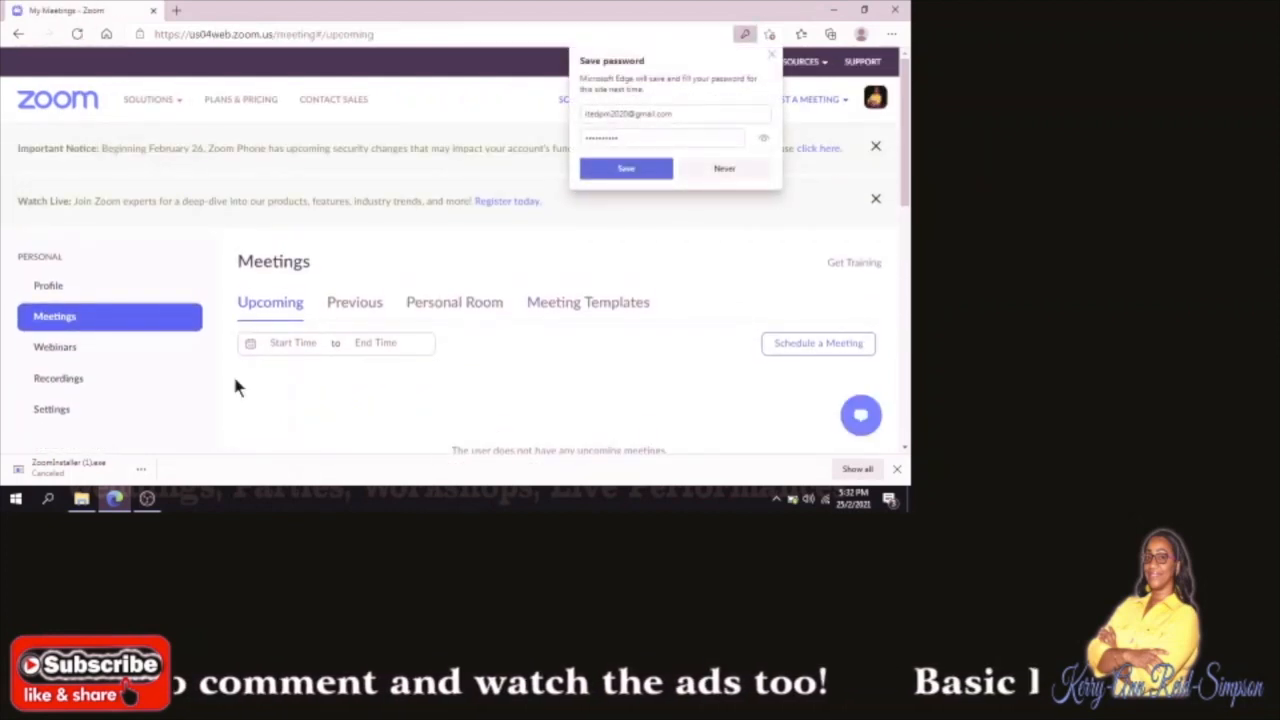
left_click(770, 54)
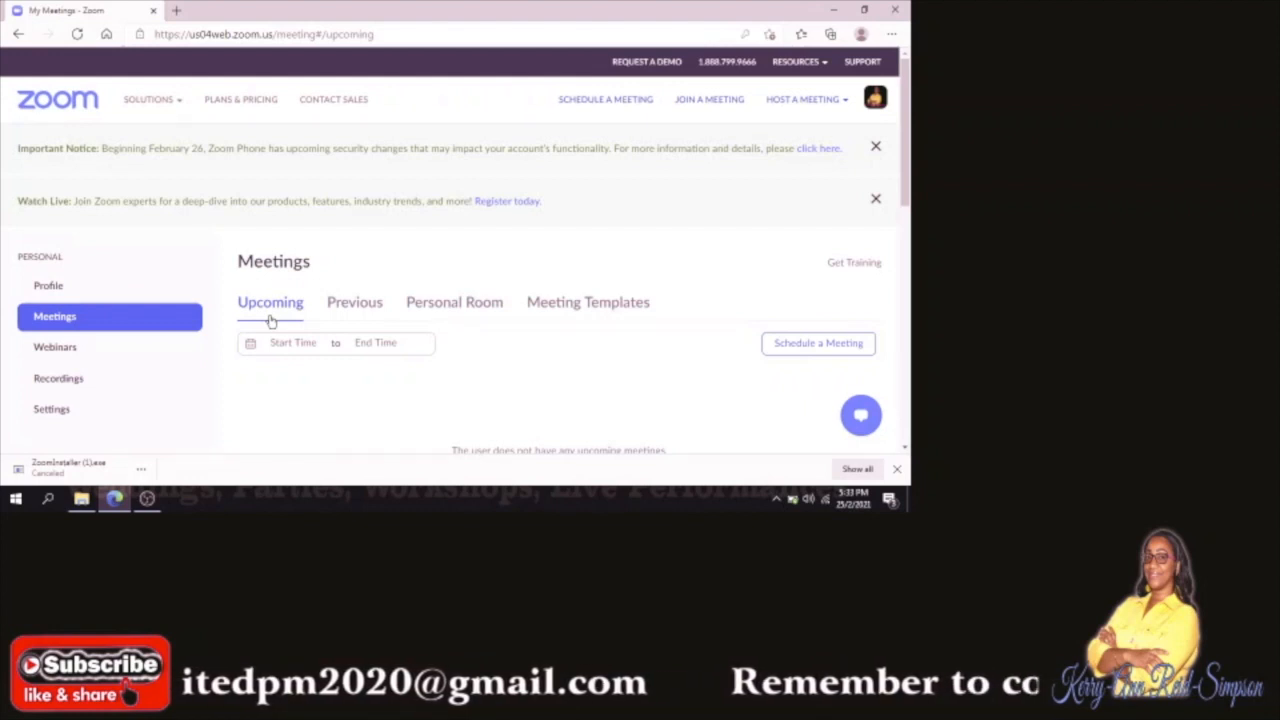
View the account's profile page, including the personal meeting ID section.
left_click(50, 290)
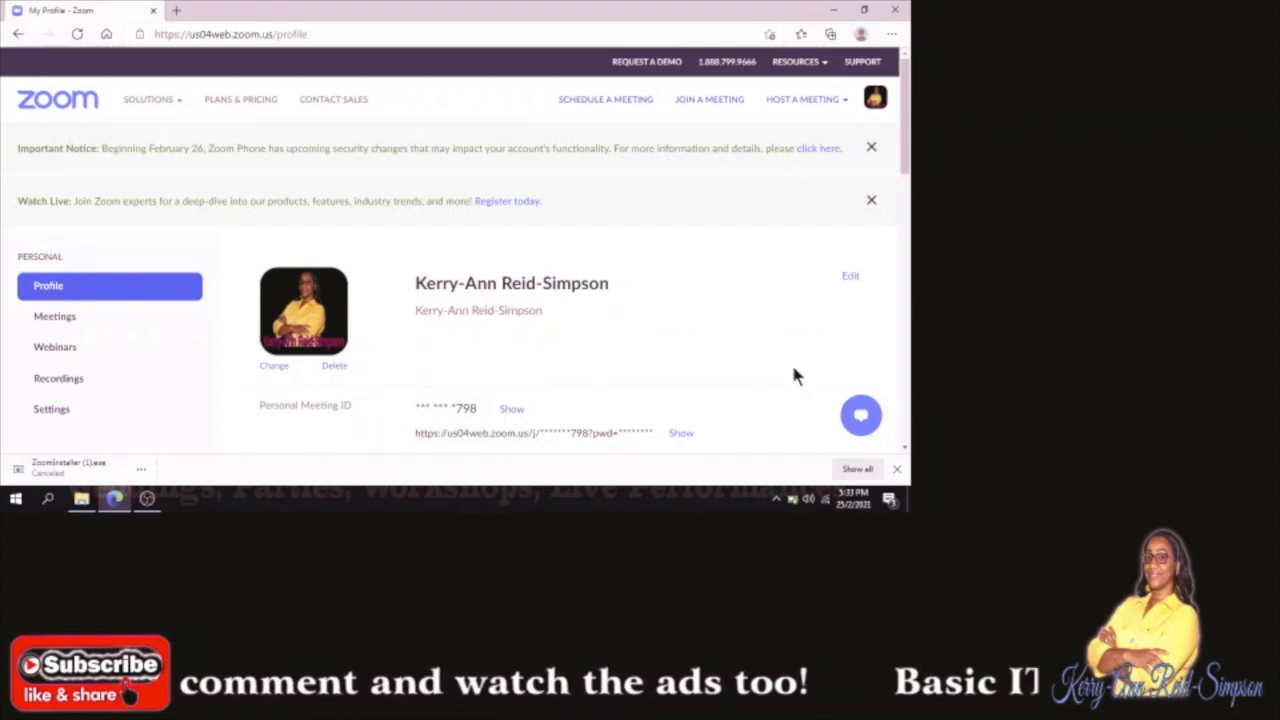
left_click(904, 451)
left_click(904, 451)
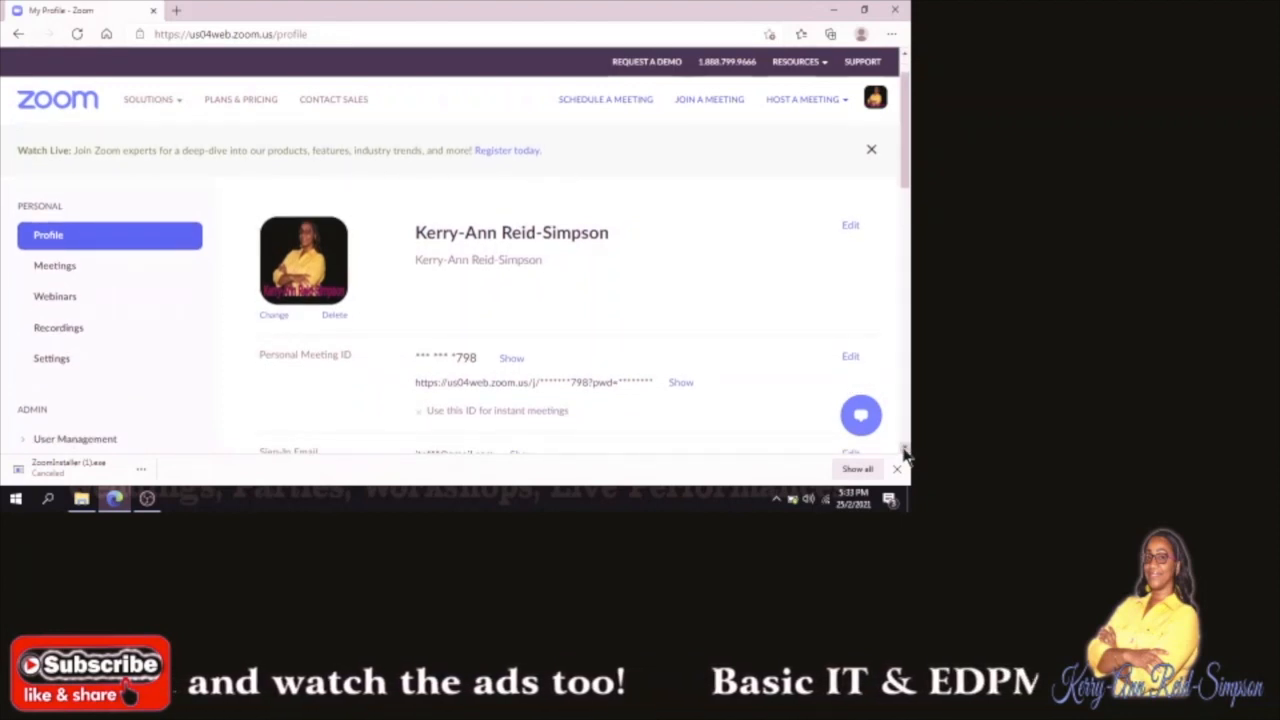
Start scheduling a new meeting with the topic "EDPM Class" and the description "Class preparation".
left_click(34, 266)
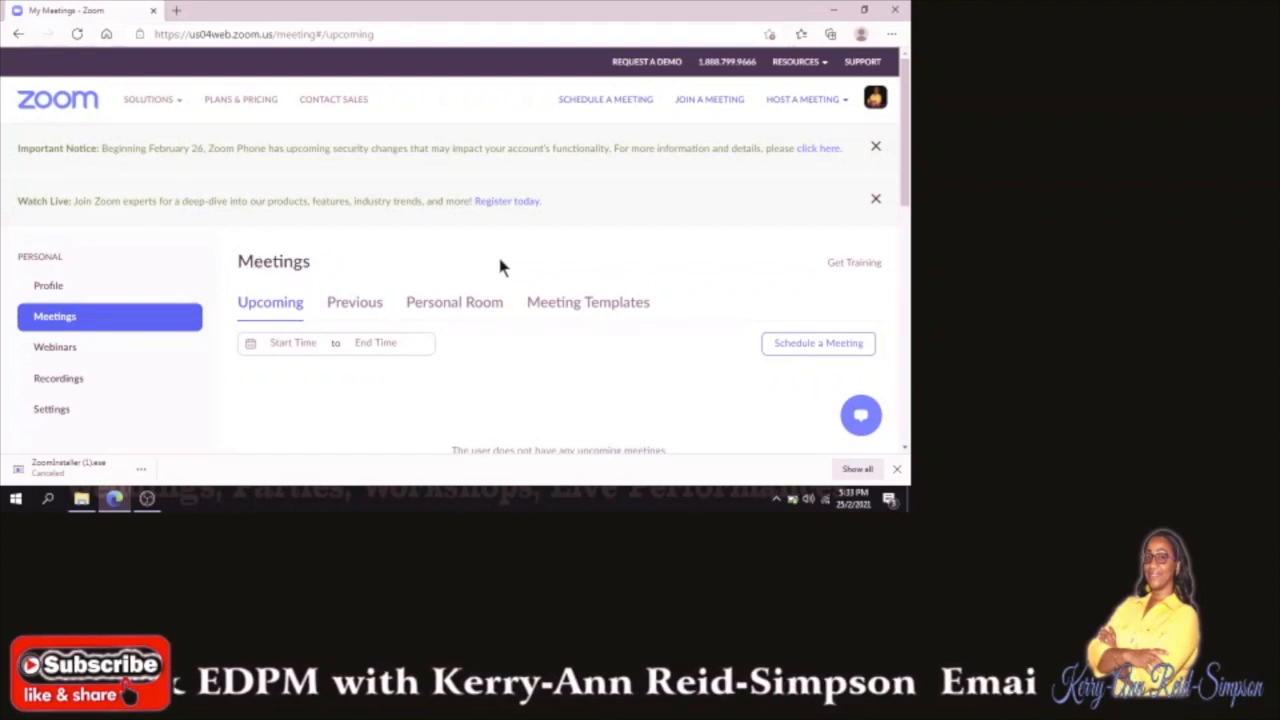
left_click(787, 344)
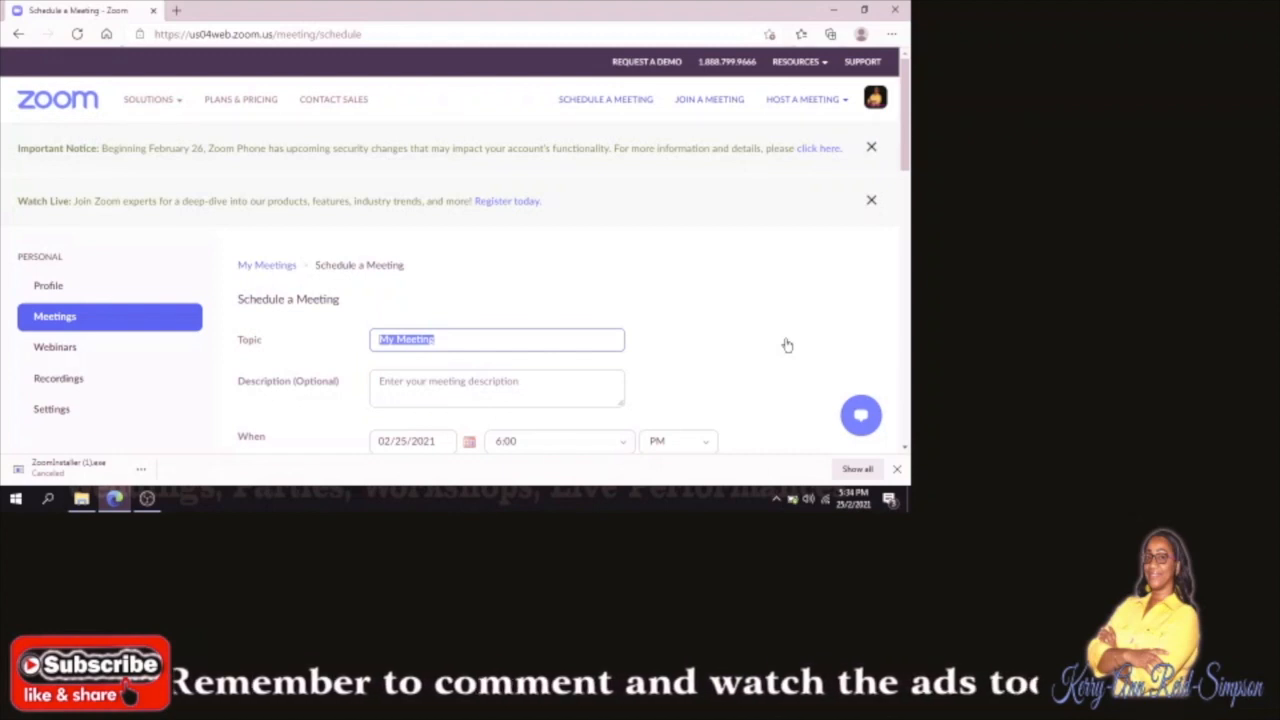
type("E")
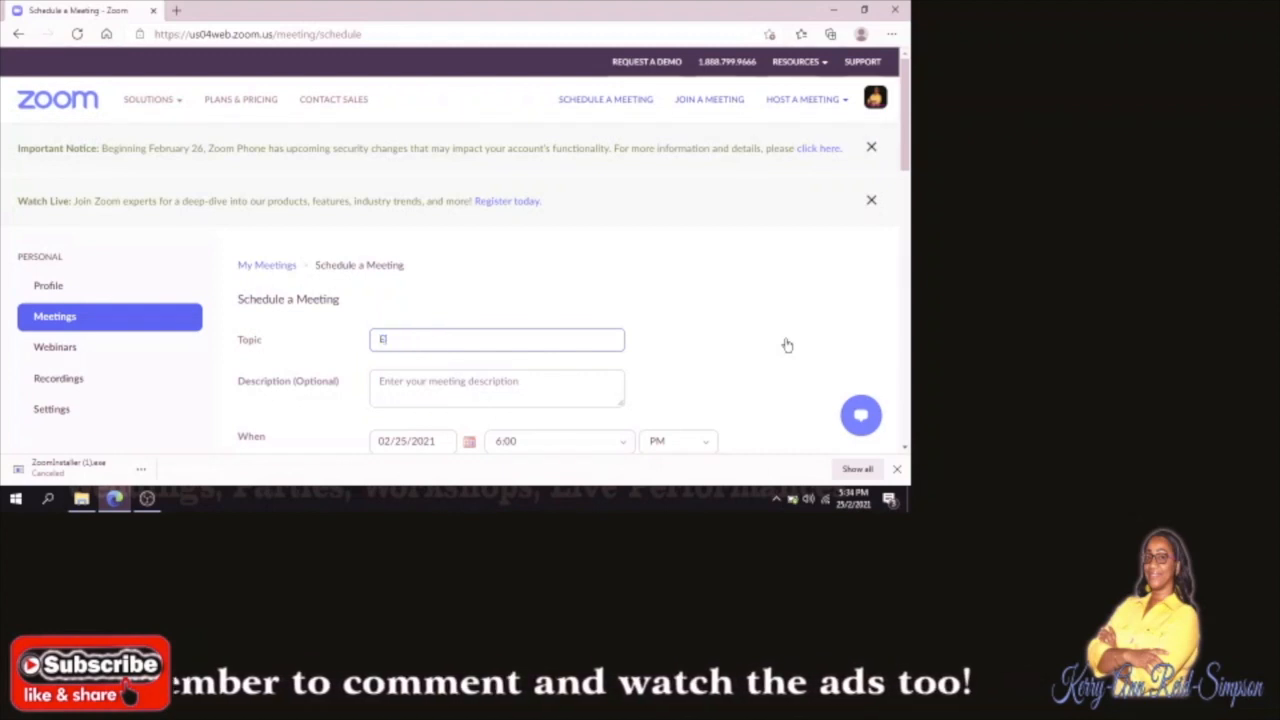
type("DPM")
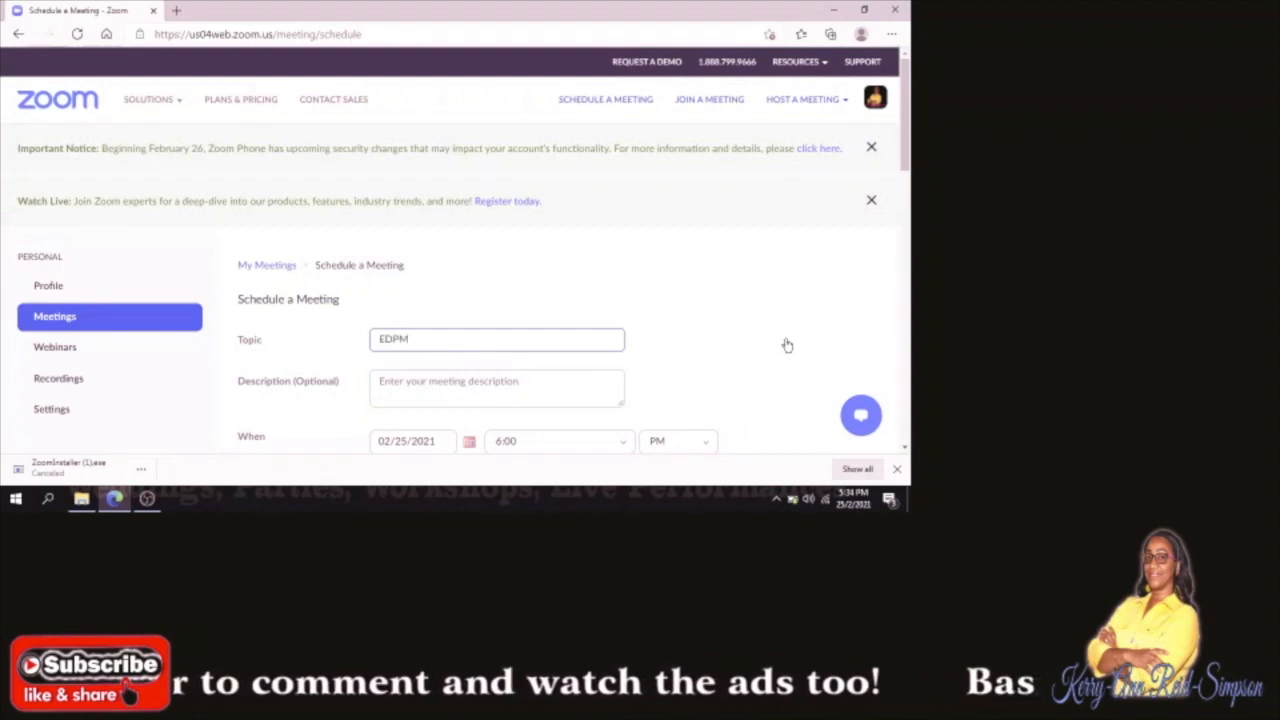
type(" Class")
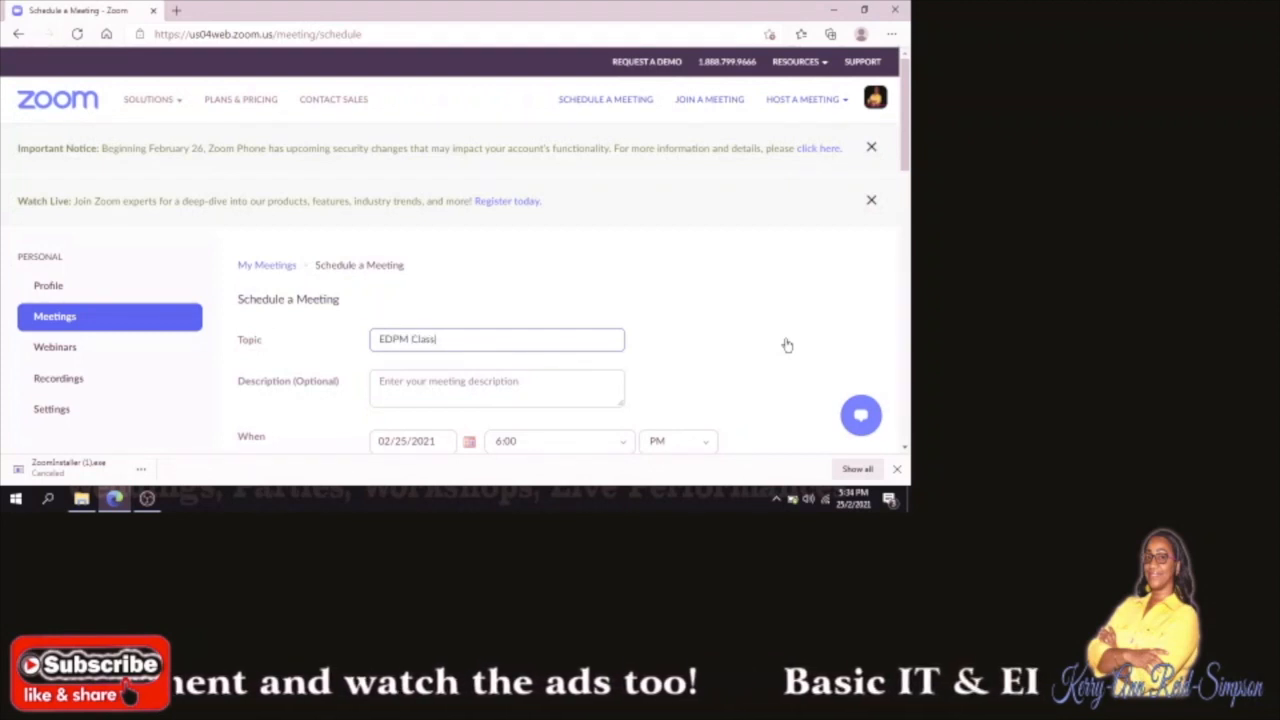
key("Tab")
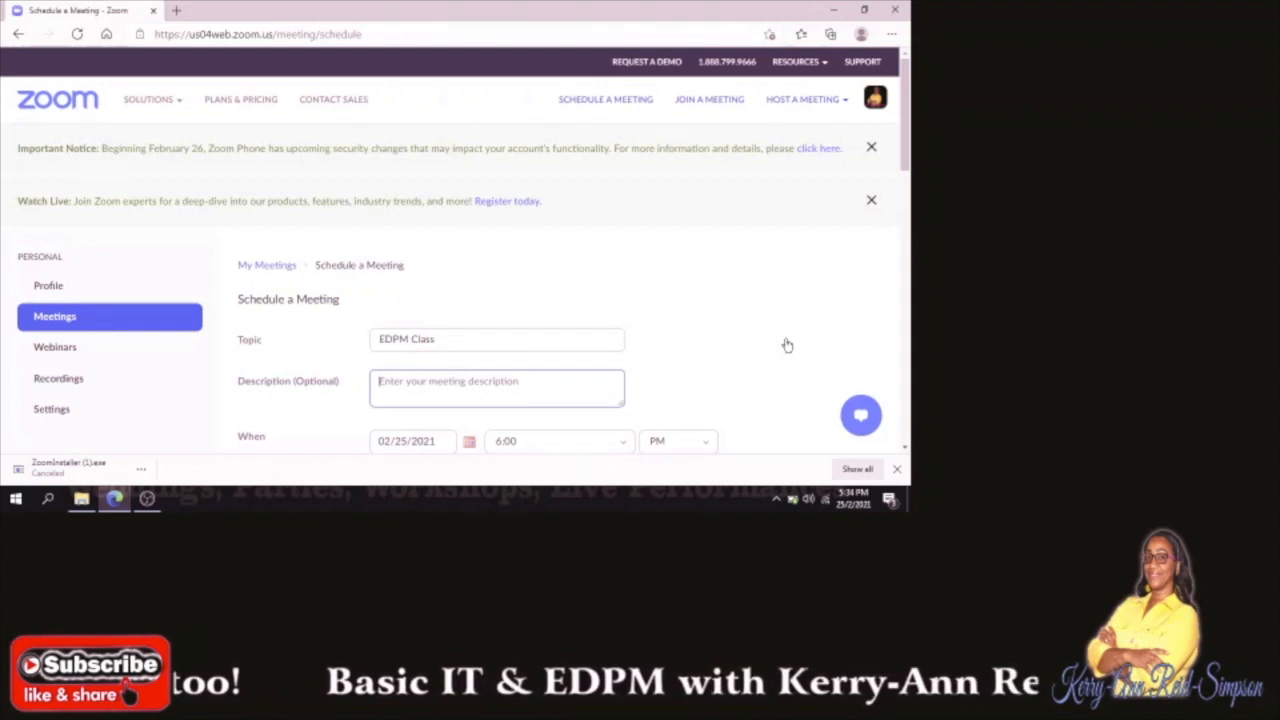
type("C")
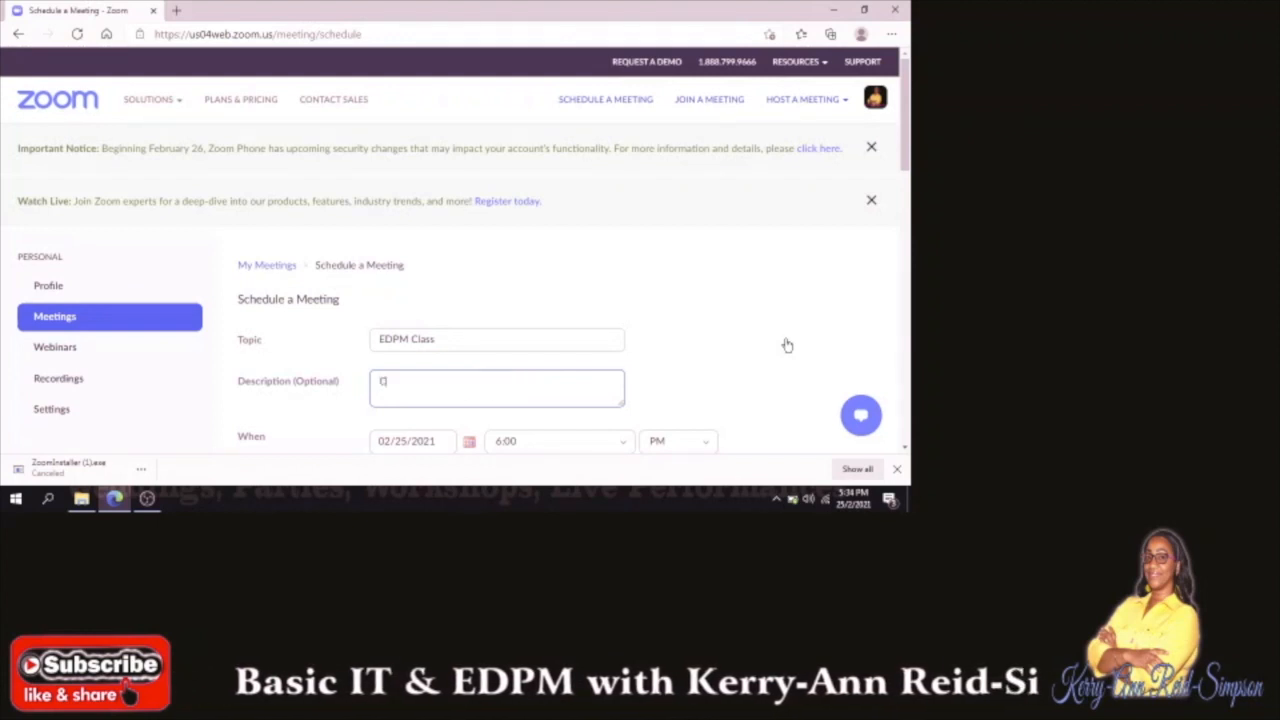
type("lass preparation")
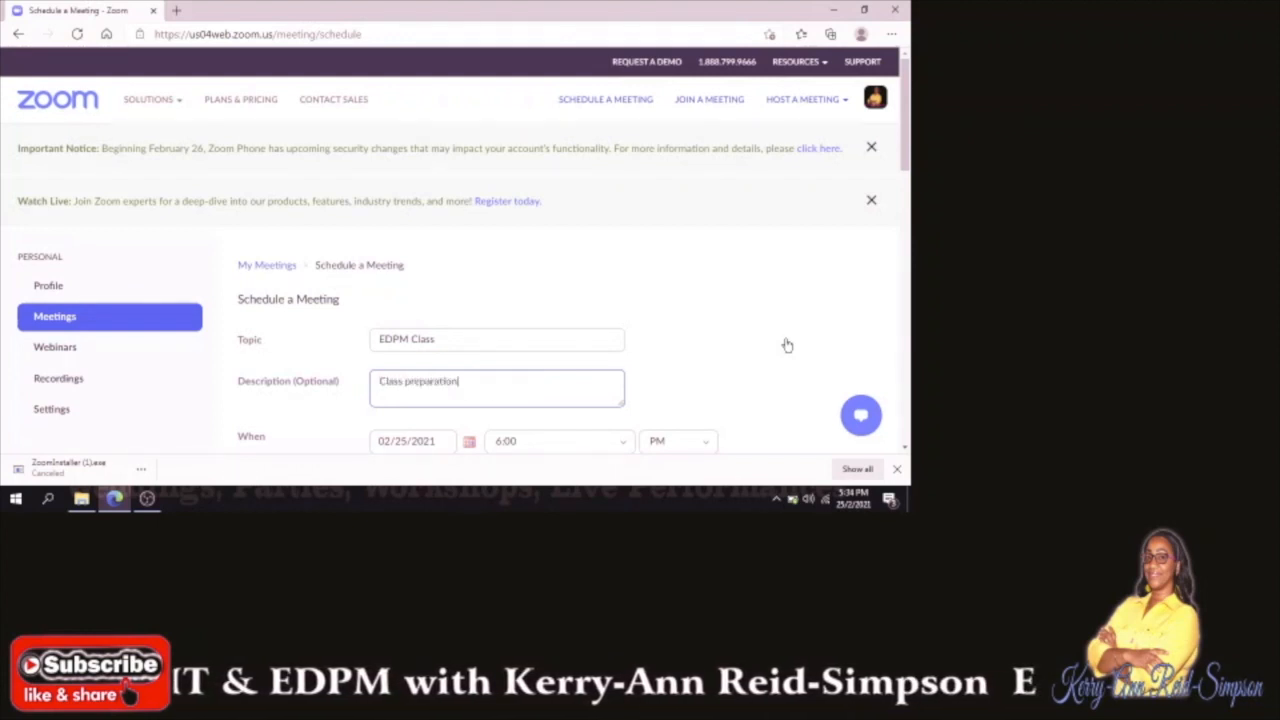
Set the meeting date to 02/26/2021.
left_click(904, 447)
left_click(904, 449)
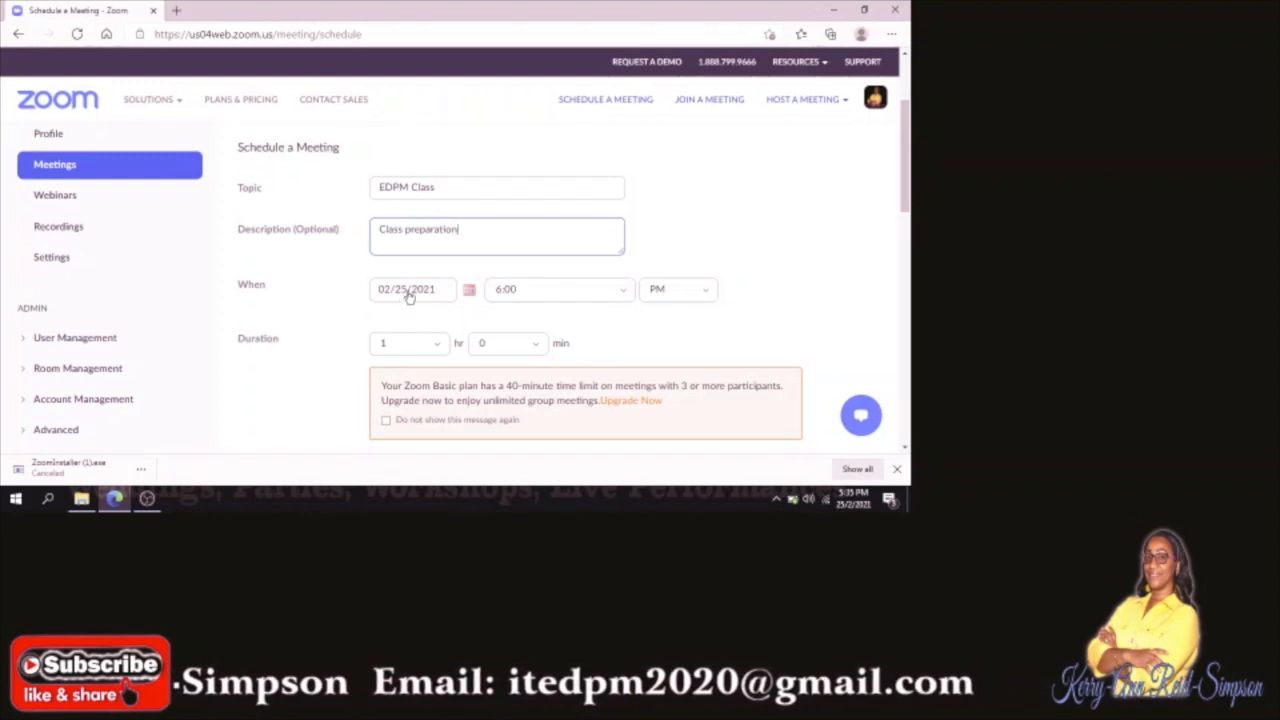
left_click(468, 290)
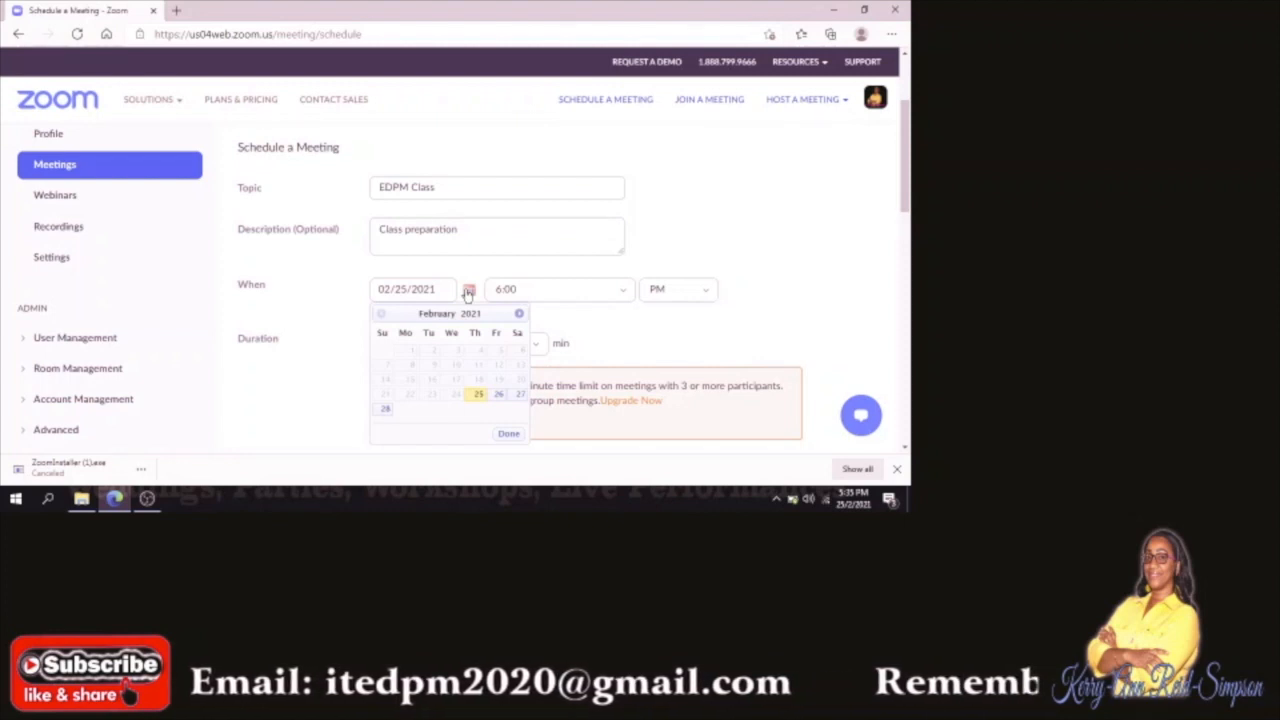
left_click(498, 394)
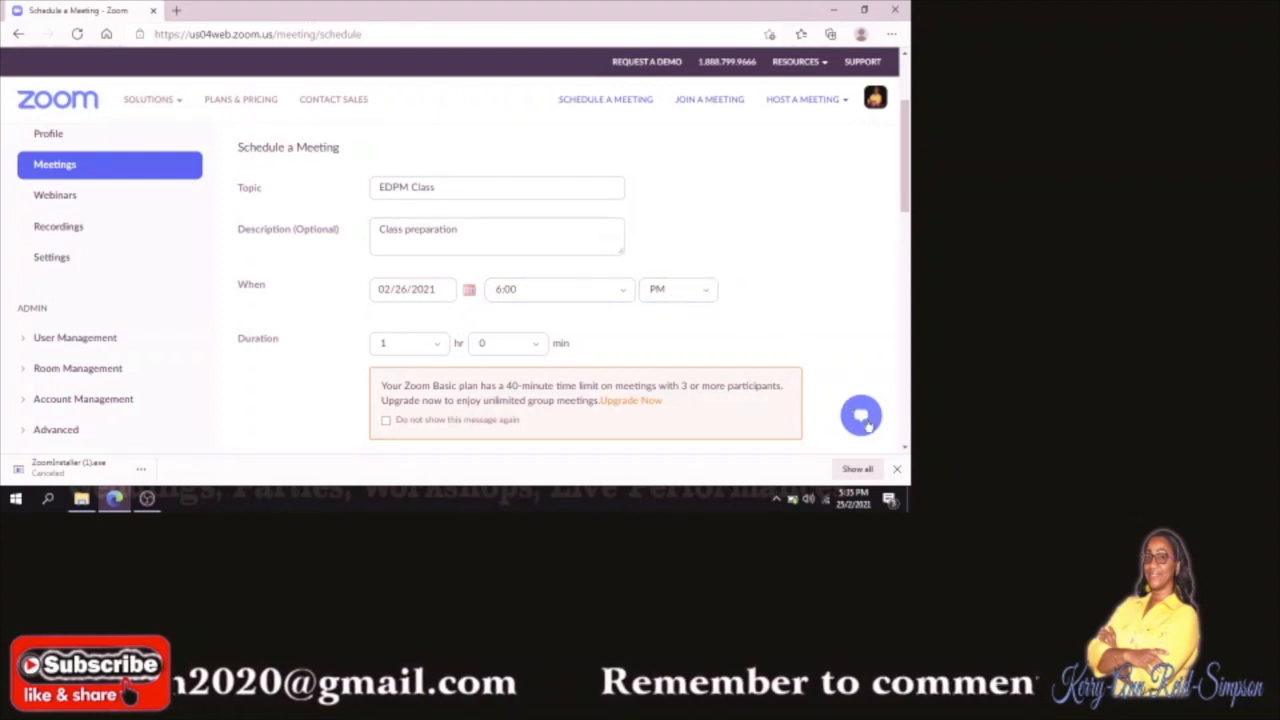
Set the meeting's time zone to (GMT-5:00) Eastern Time (US and Canada).
scroll(904, 452, "down", 1)
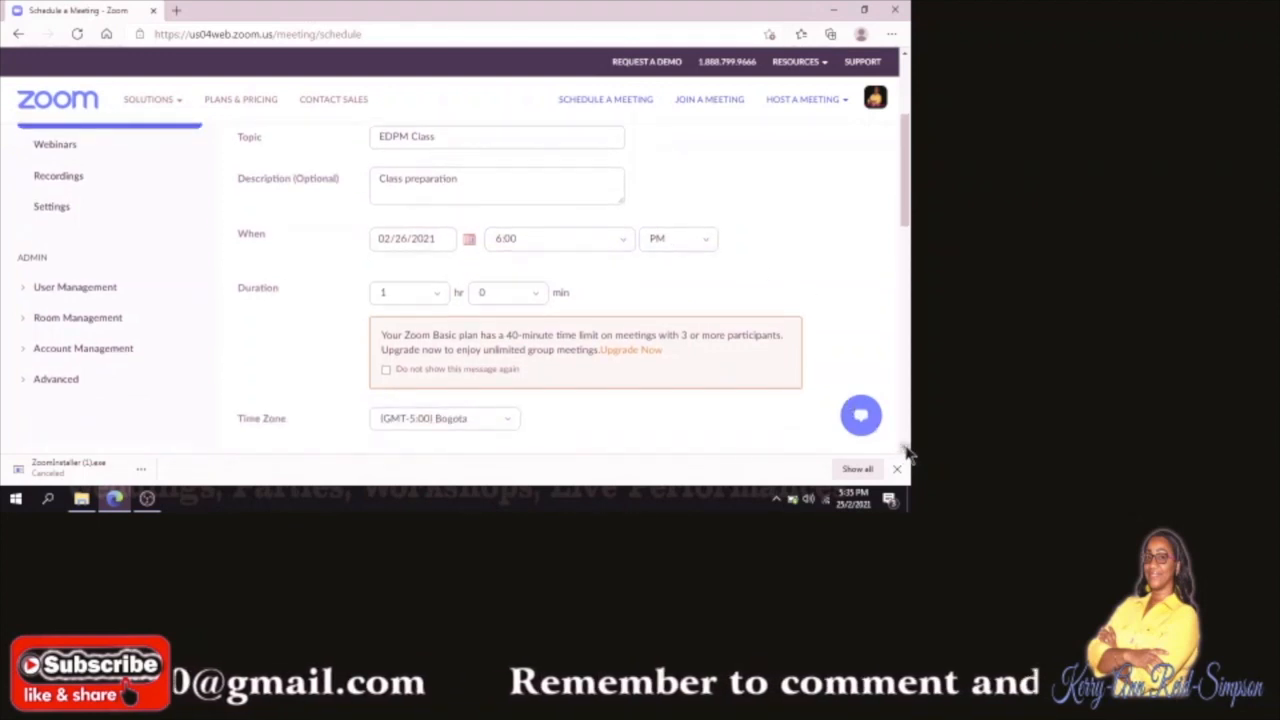
scroll(906, 455, "down", 1)
scroll(906, 452, "down", 2)
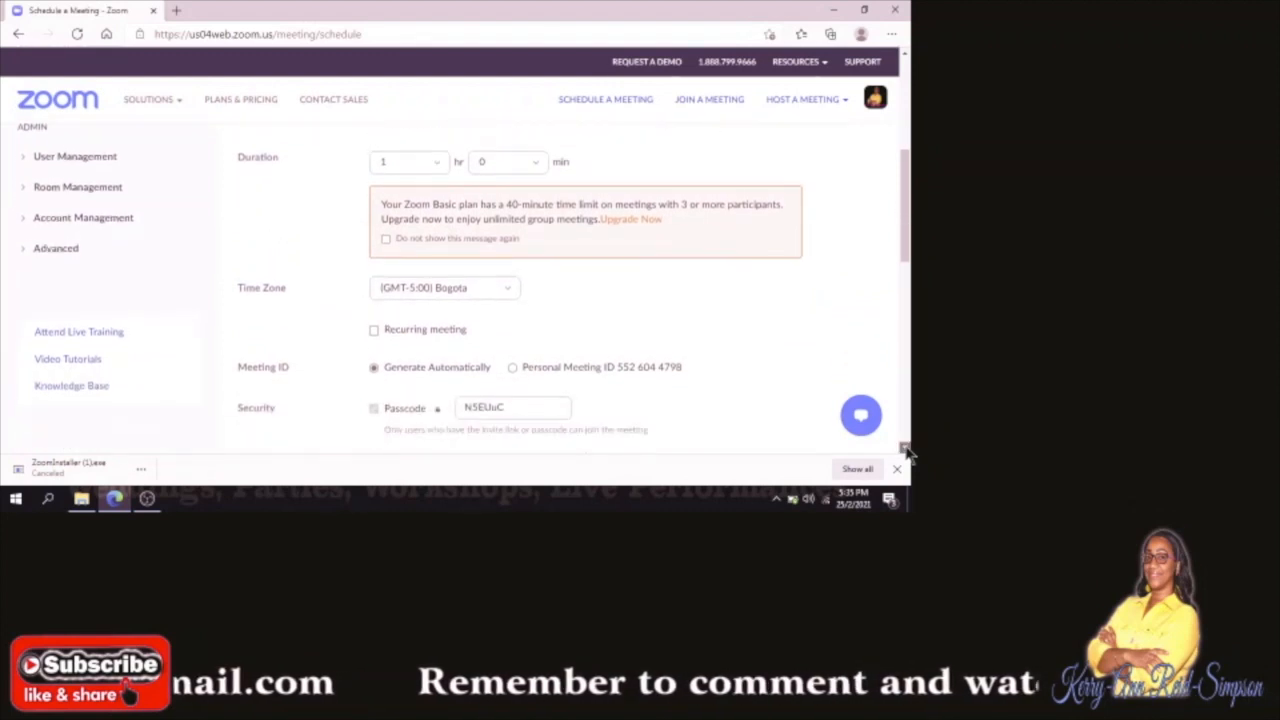
left_click(508, 267)
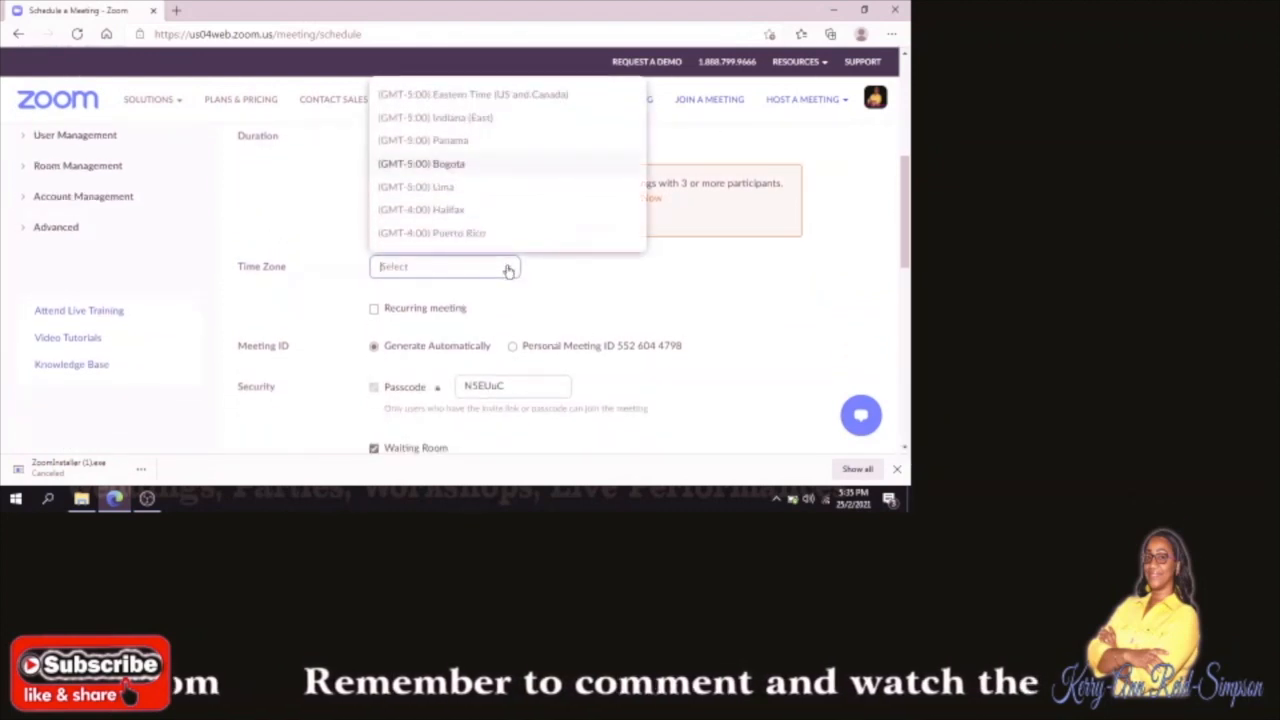
left_click(456, 98)
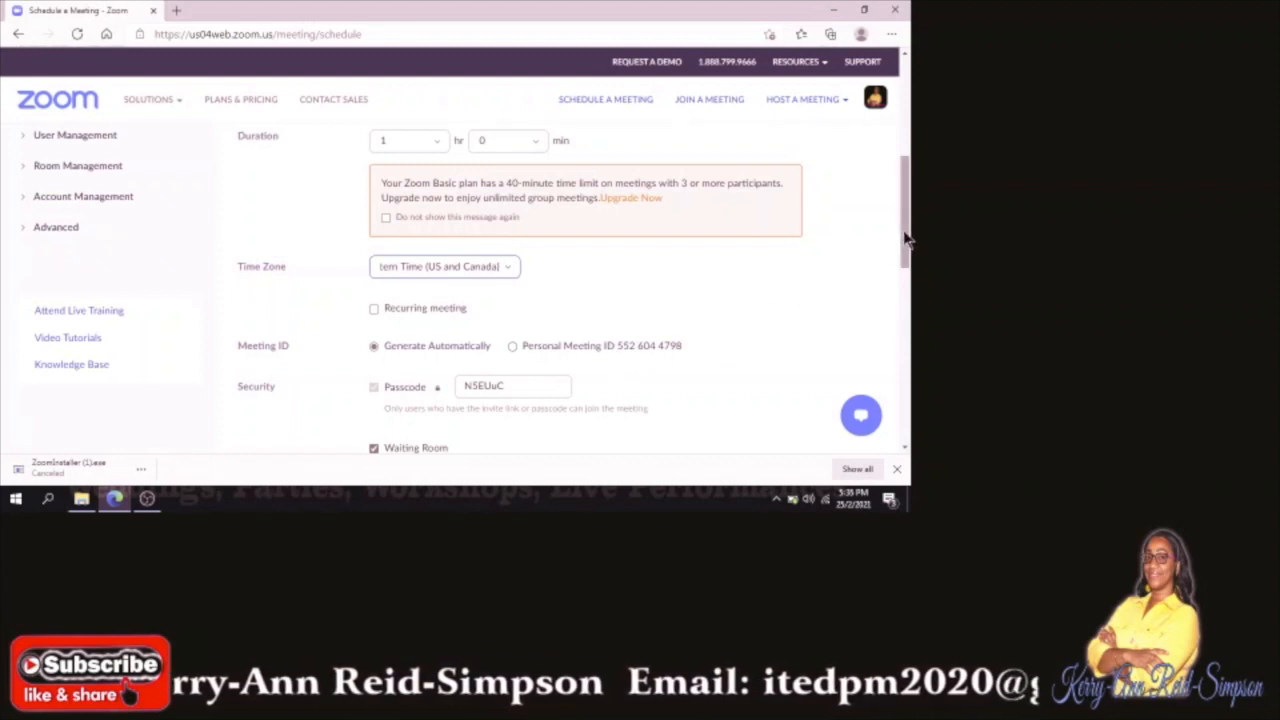
left_click_drag(904, 238, 913, 298)
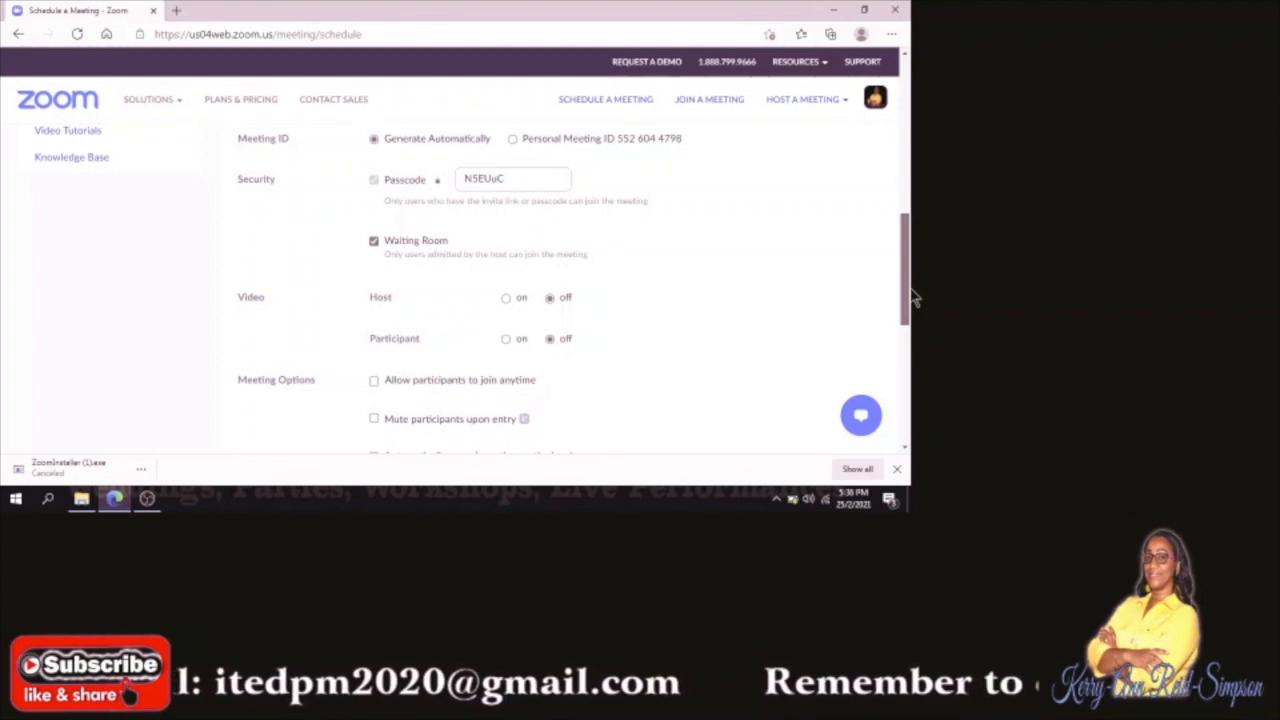
Enable muting participants upon entry in the meeting options and save the scheduled EDPM Class meeting.
left_click_drag(912, 297, 912, 302)
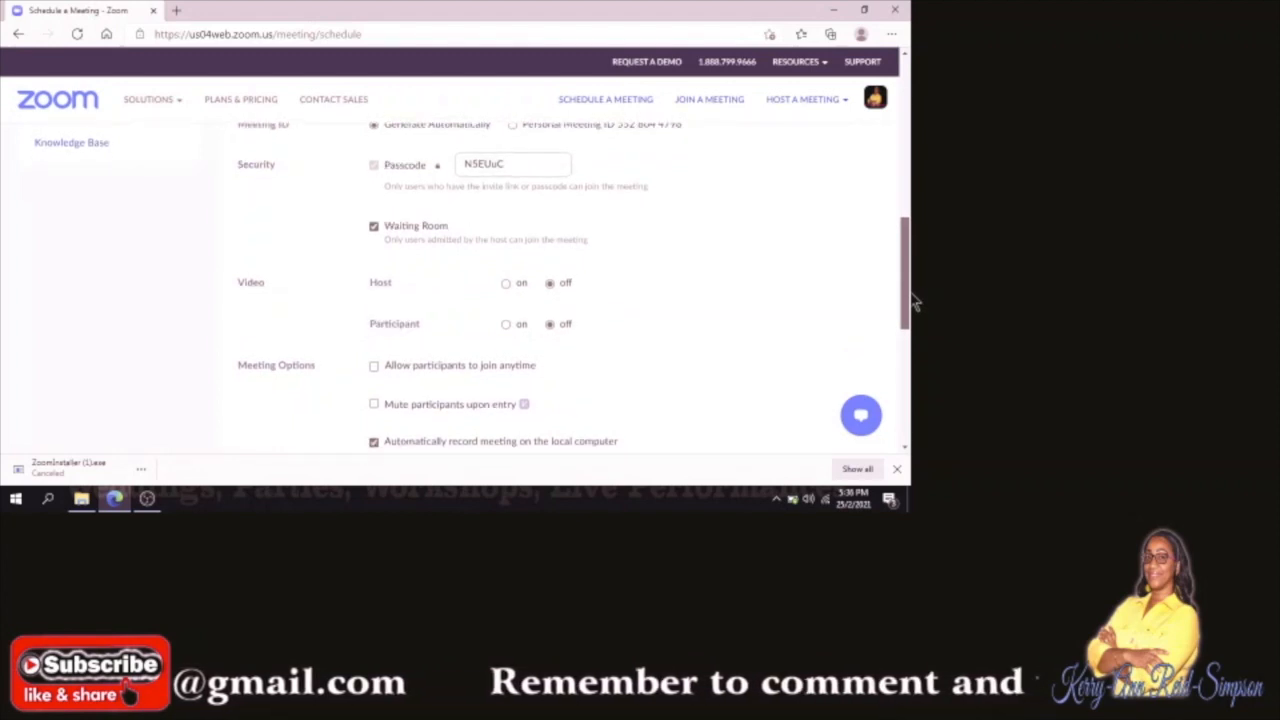
left_click_drag(913, 300, 913, 301)
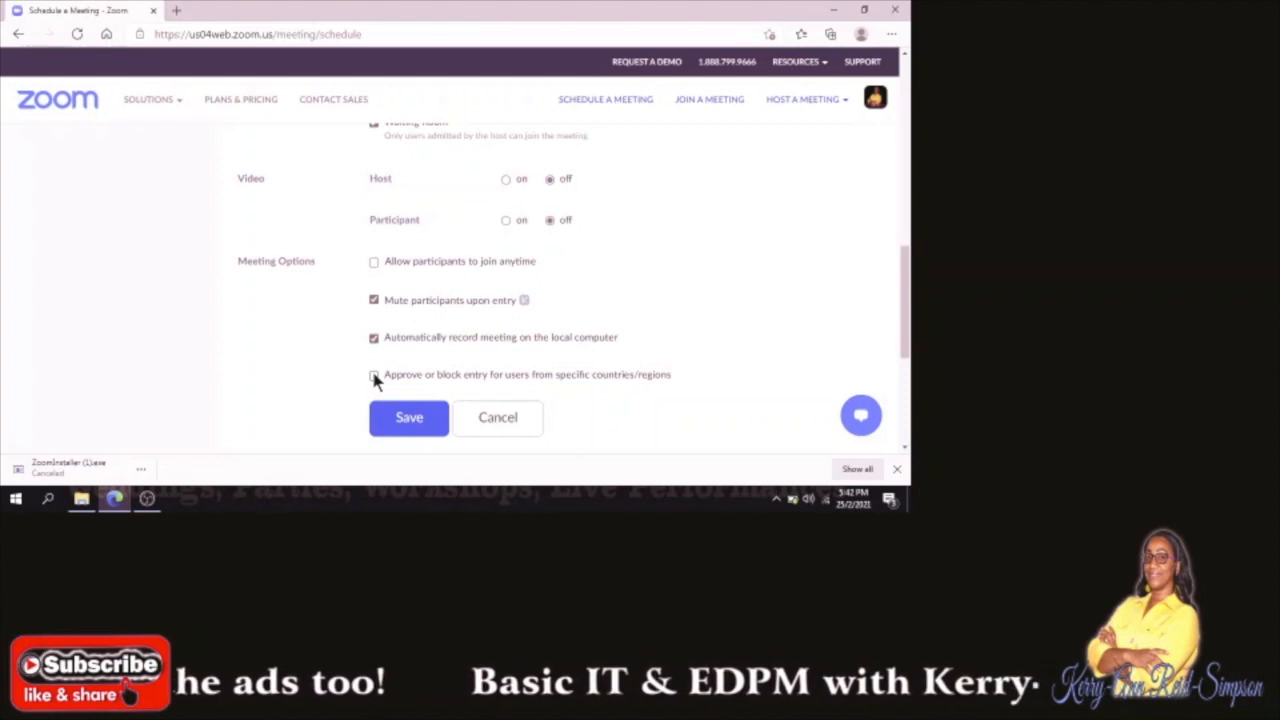
left_click(409, 417)
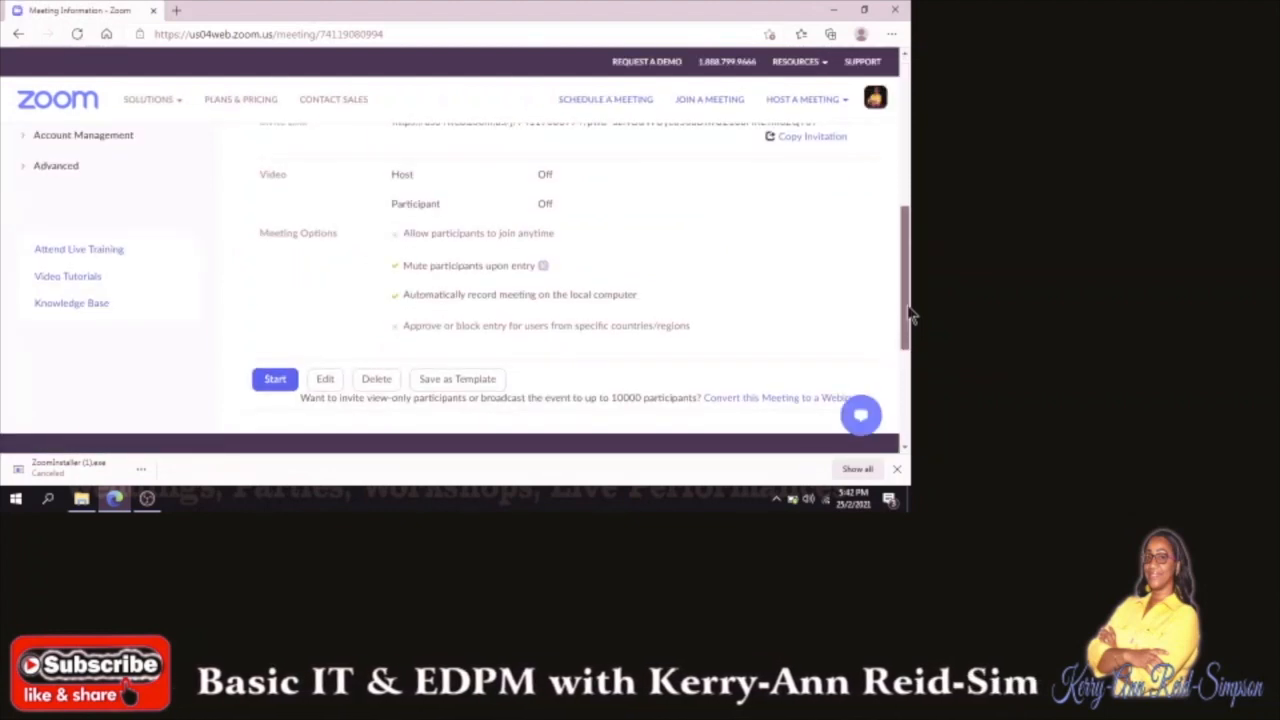
Add the saved EDPM Class meeting to Google Calendar and invite the first suggested contact as a guest.
left_click_drag(910, 315, 912, 222)
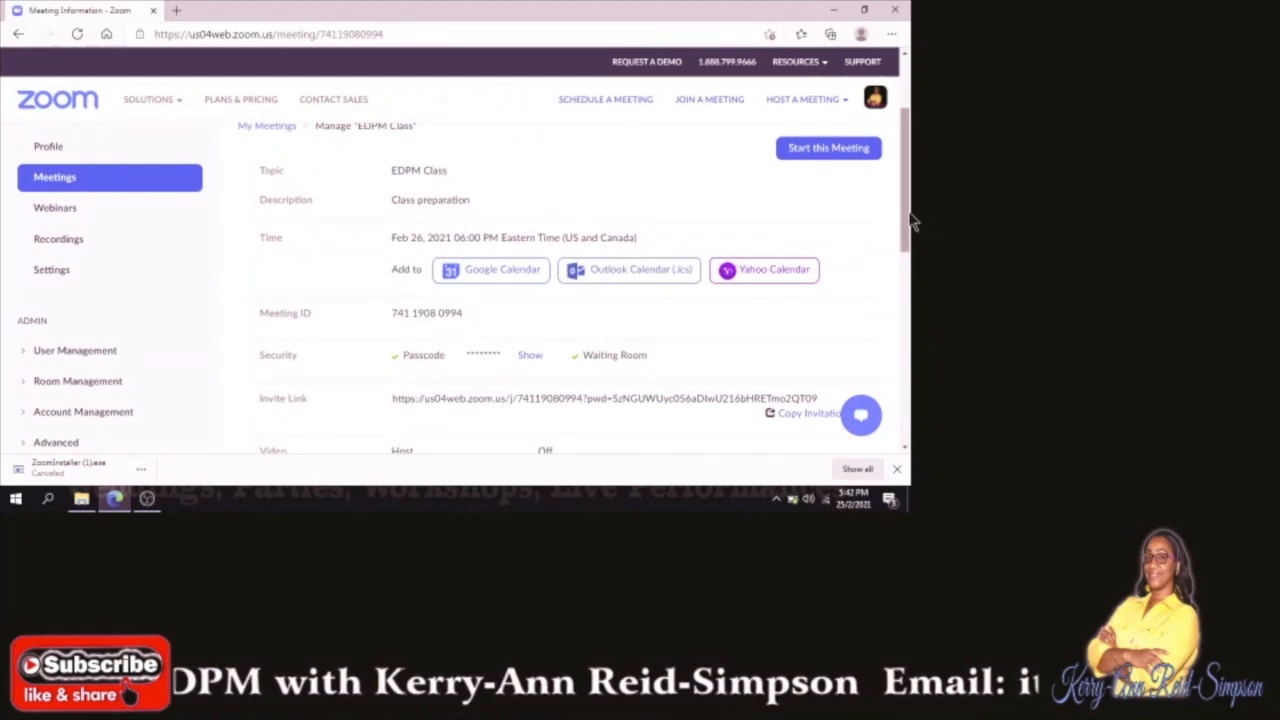
left_click_drag(912, 218, 913, 207)
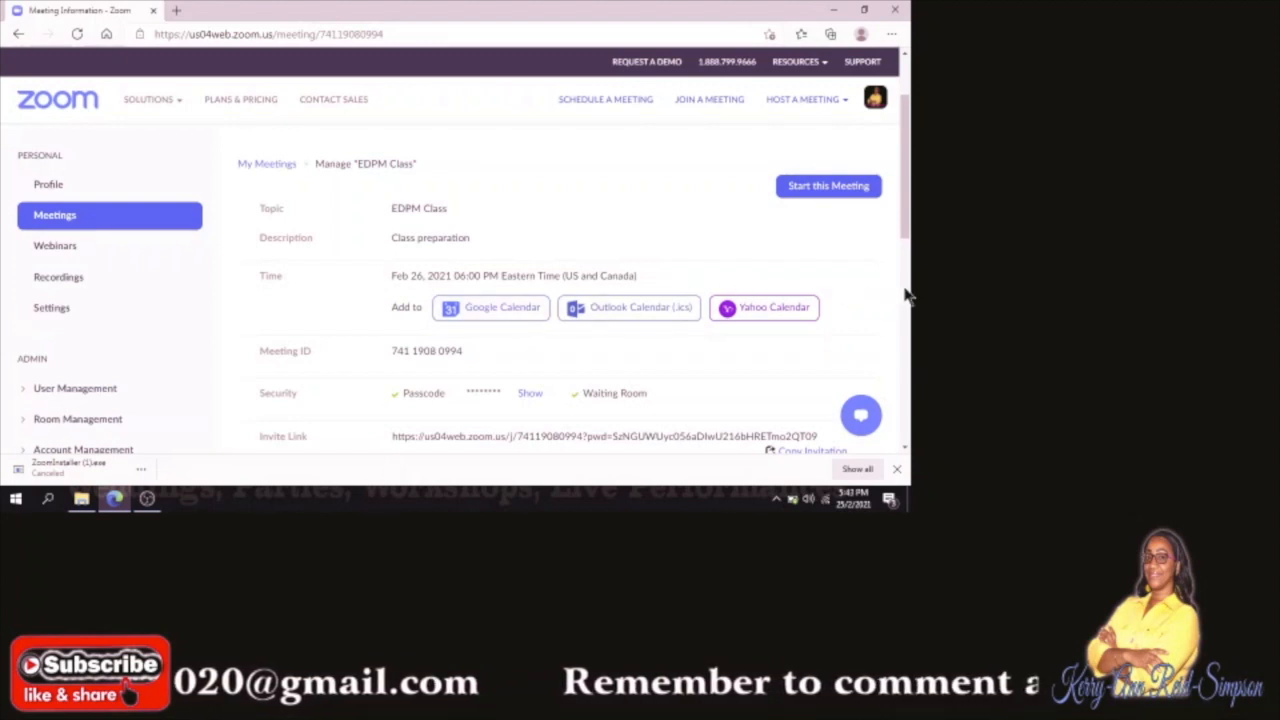
left_click_drag(908, 230, 913, 287)
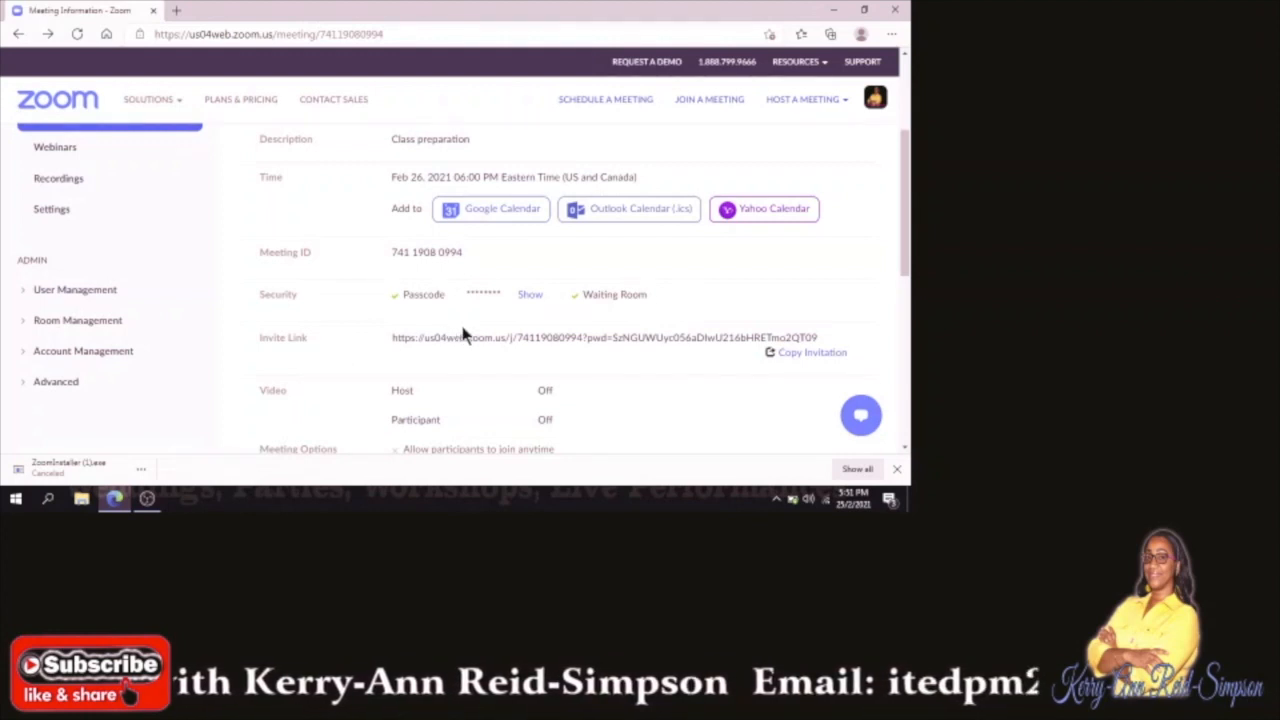
left_click(488, 212)
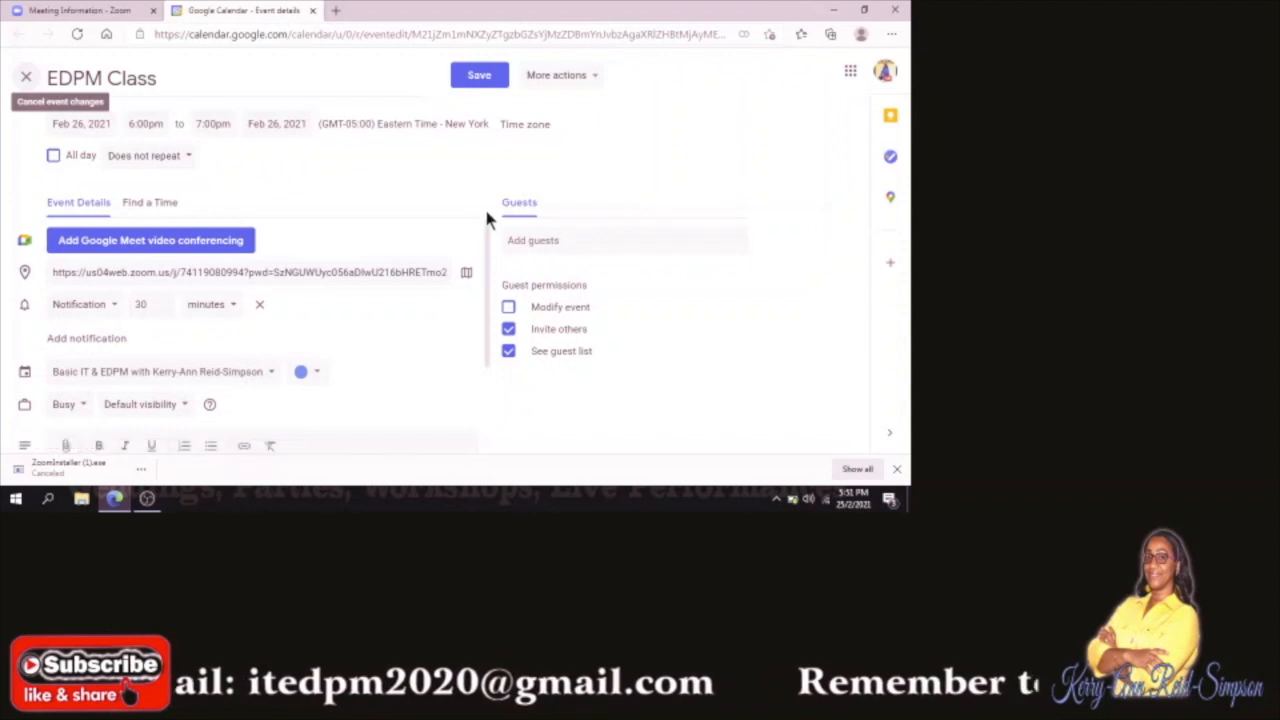
left_click(545, 246)
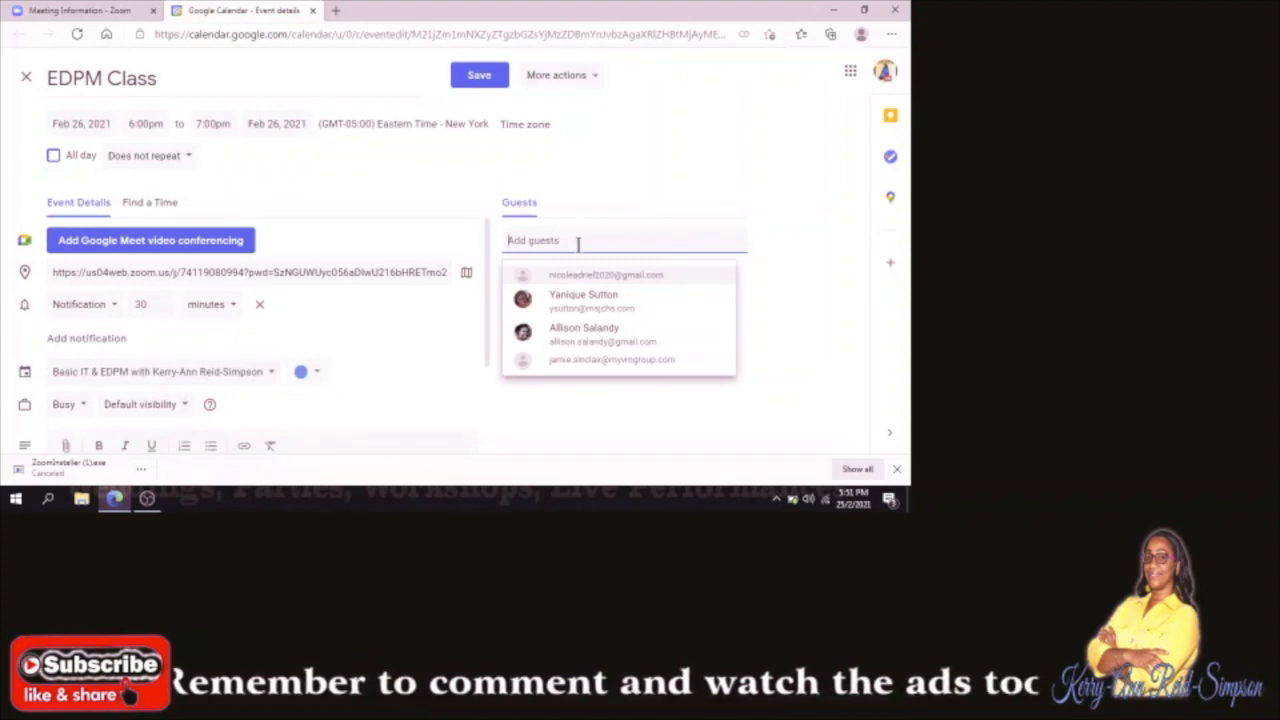
left_click(571, 277)
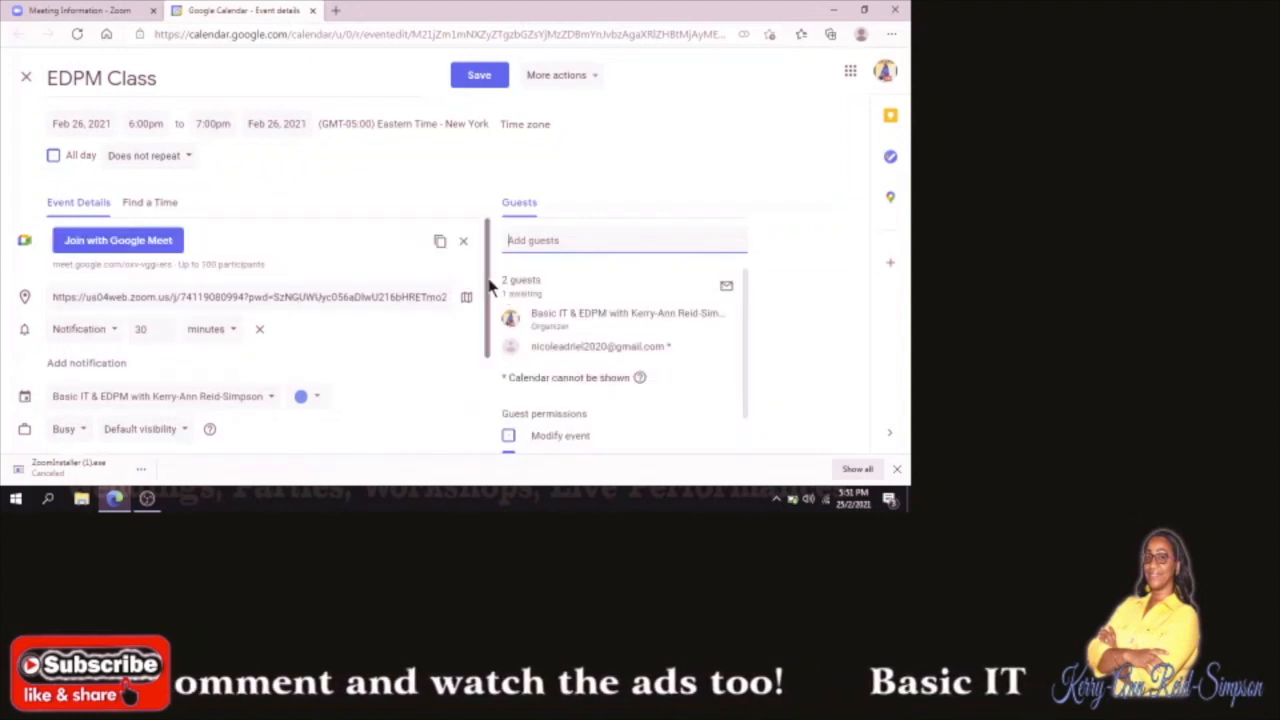
Change the calendar event's notification to an email sent 0 minutes before the event.
left_click_drag(488, 288, 493, 322)
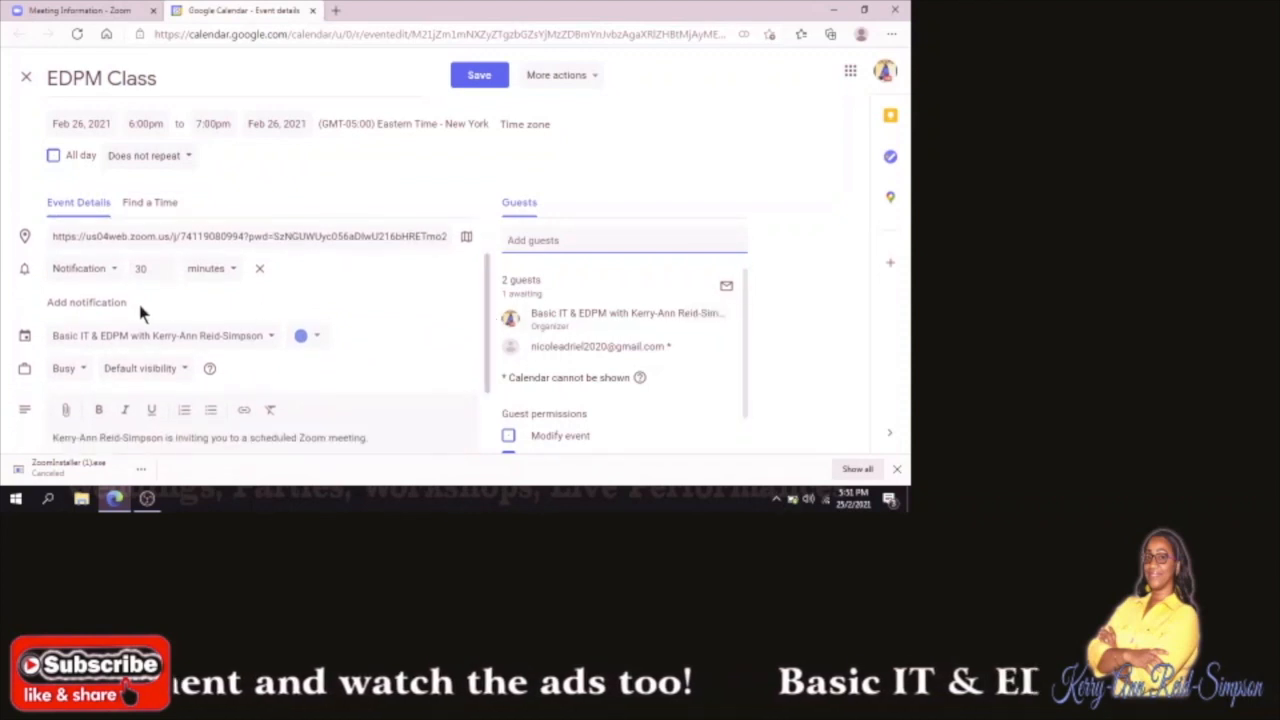
left_click(116, 272)
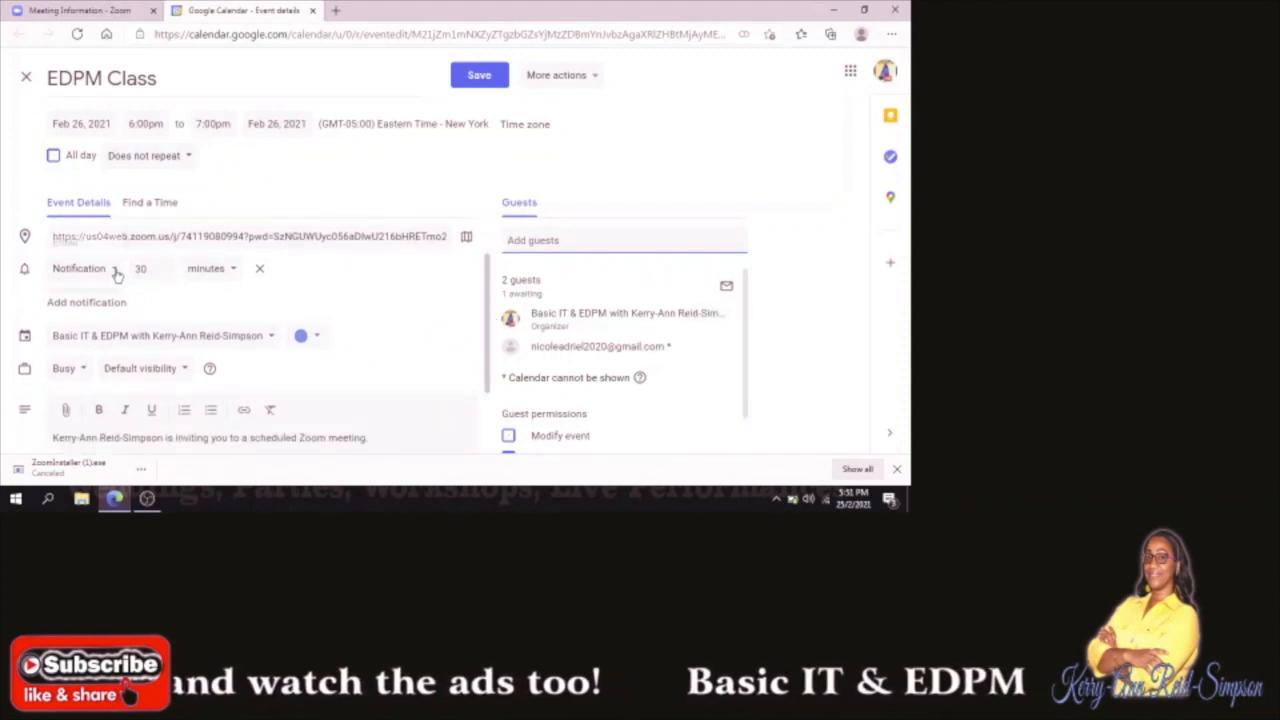
left_click(89, 240)
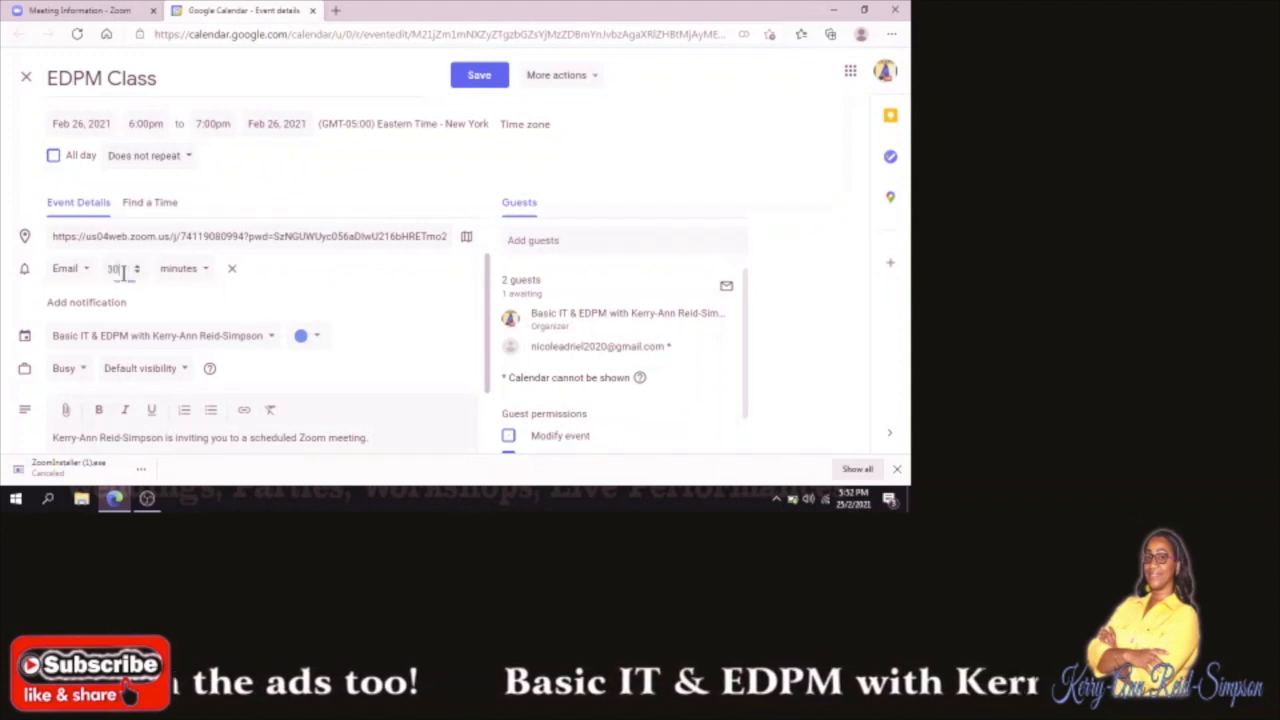
double_click(113, 270)
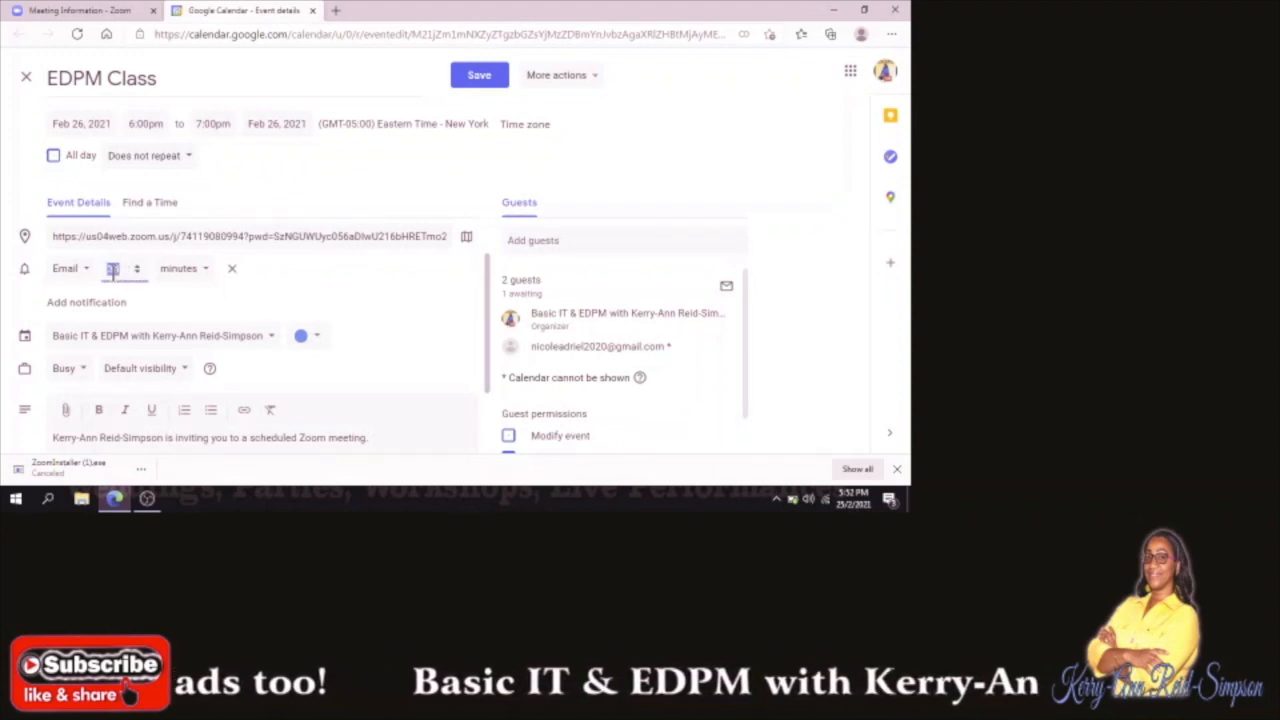
type("1")
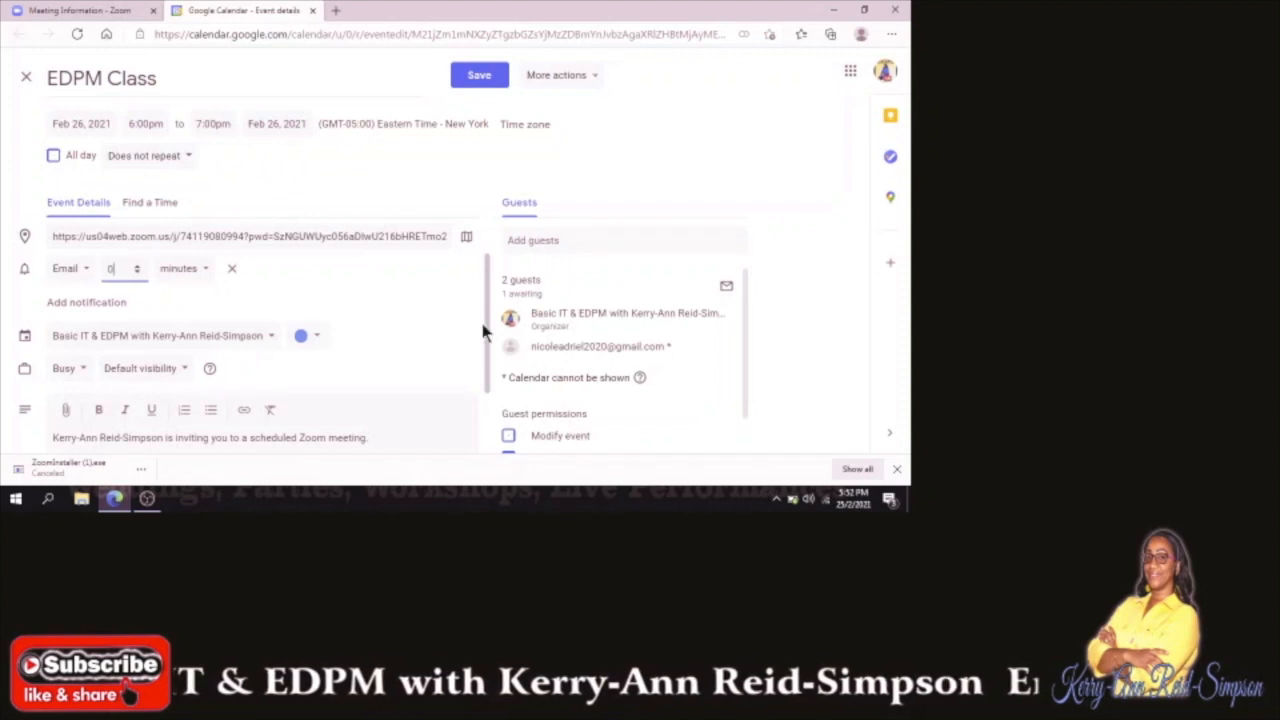
Remove the guests' permission to invite others to the EDPM Class calendar event.
left_click_drag(487, 325, 491, 387)
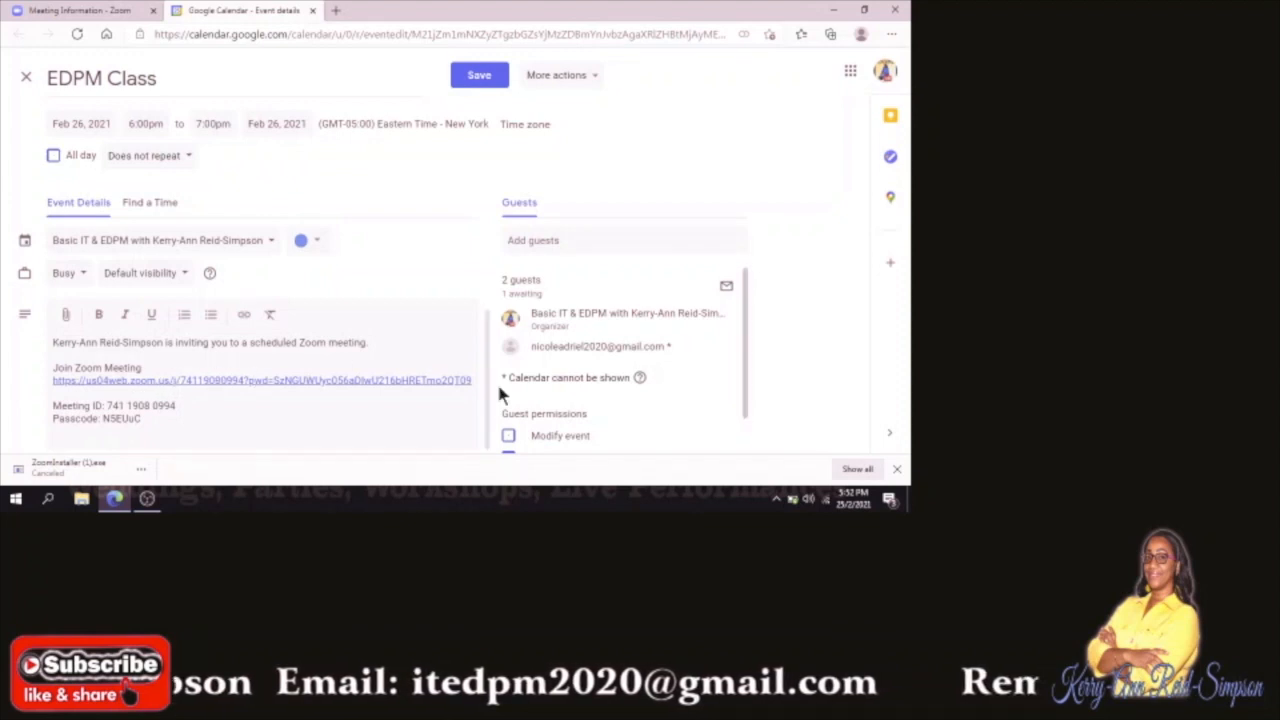
left_click_drag(489, 388, 491, 415)
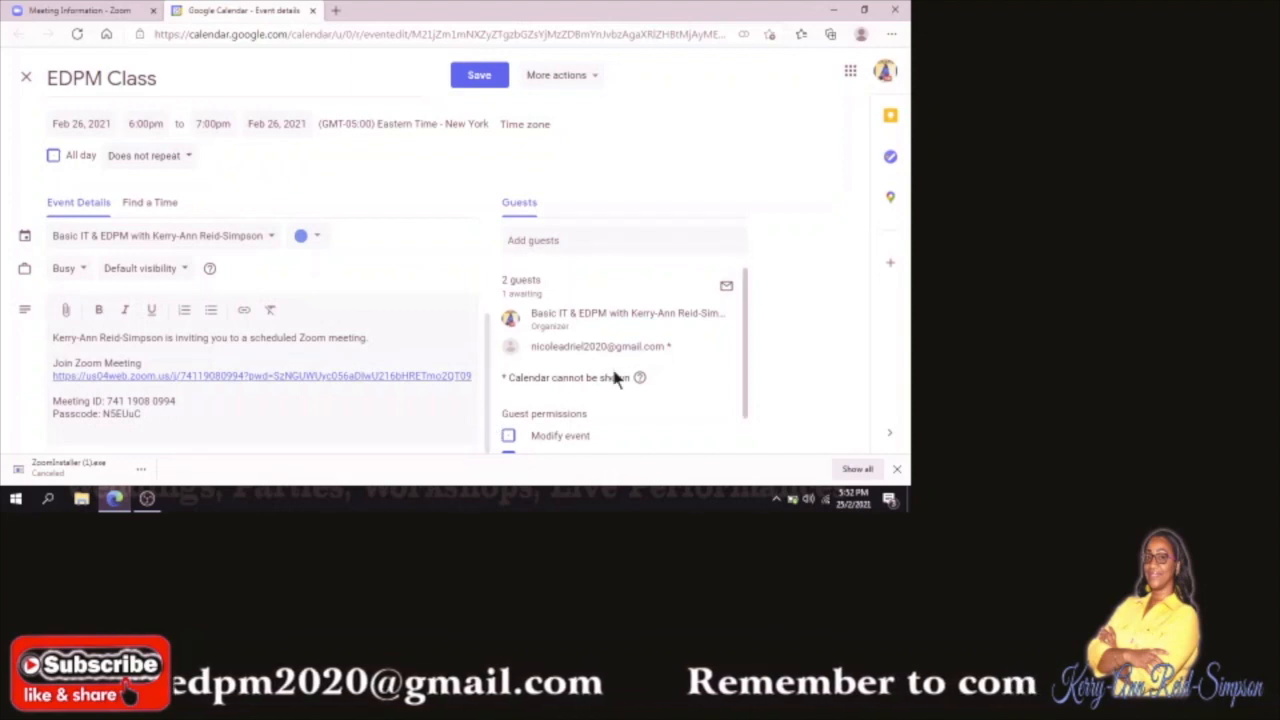
mouse_move(727, 345)
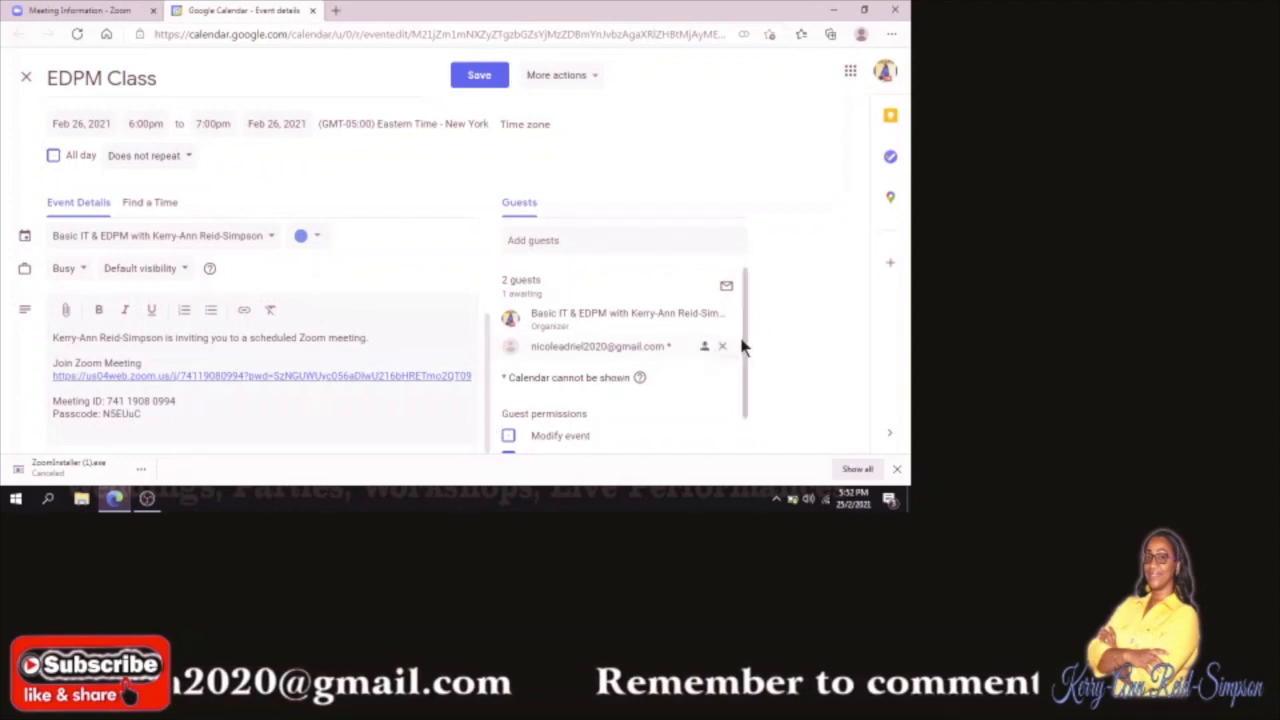
left_click_drag(746, 343, 757, 409)
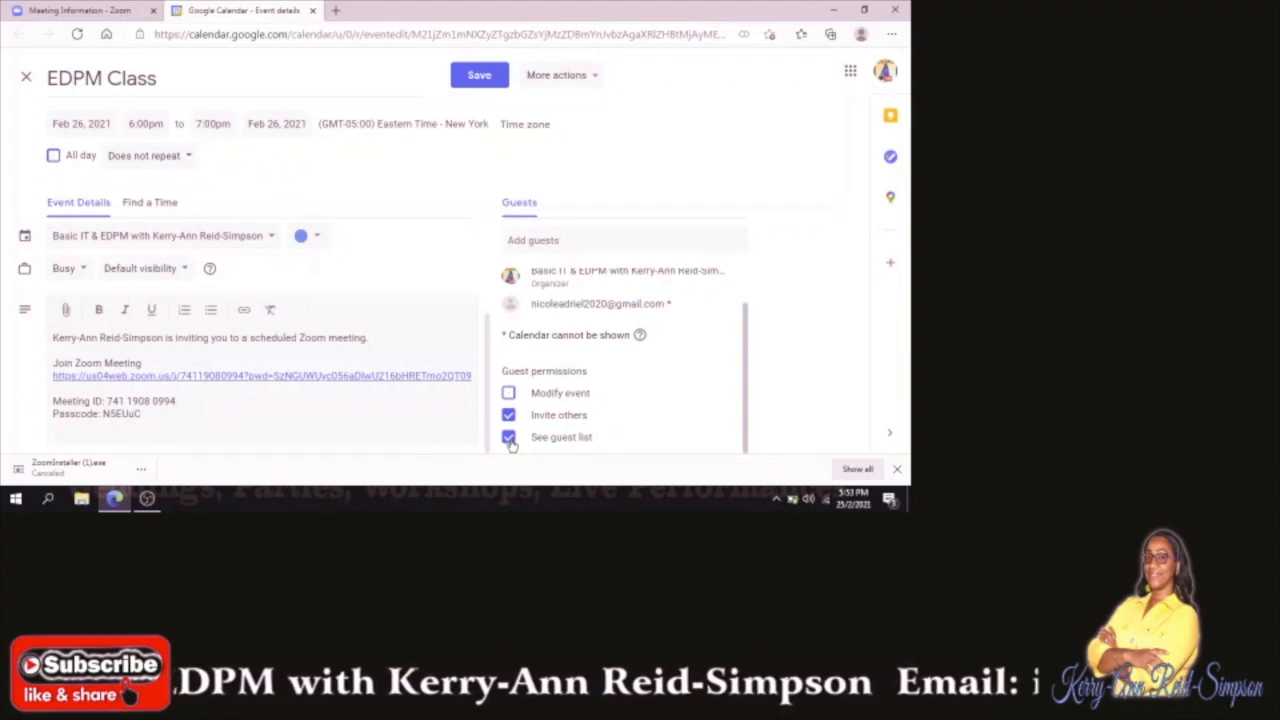
left_click(507, 415)
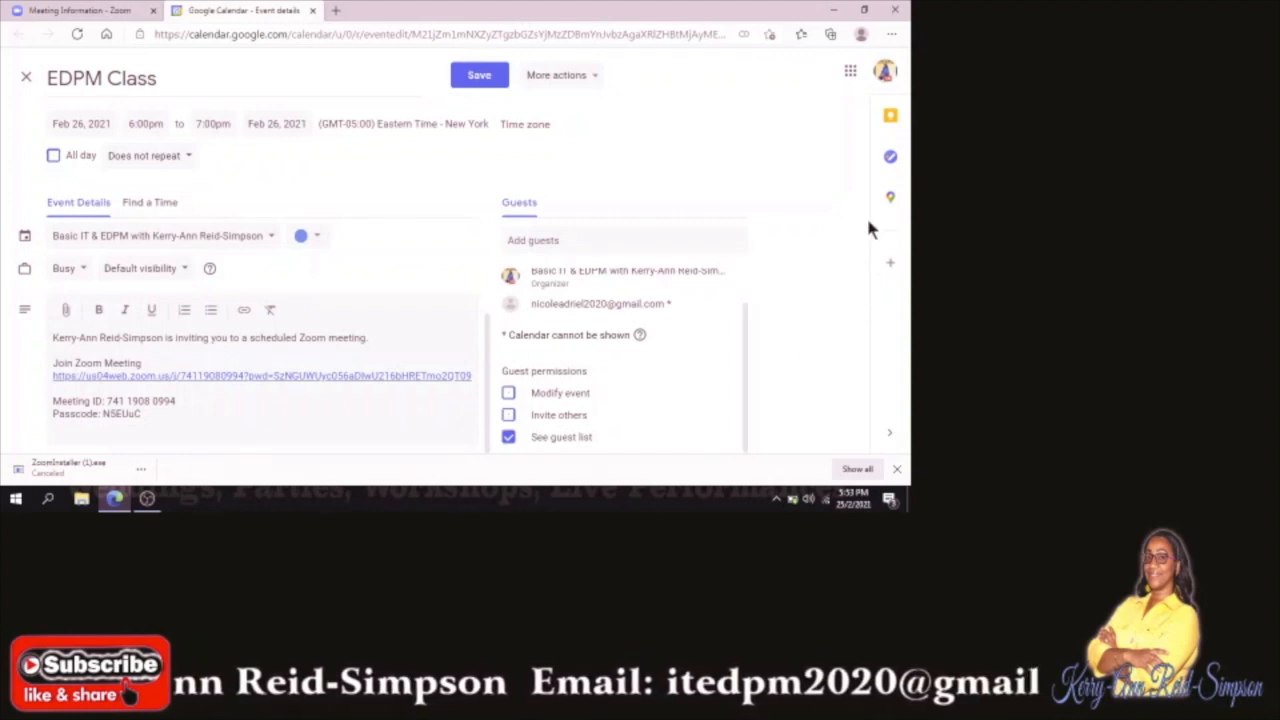
Save the EDPM Class calendar event and send the invitation emails to its guests.
left_click(479, 78)
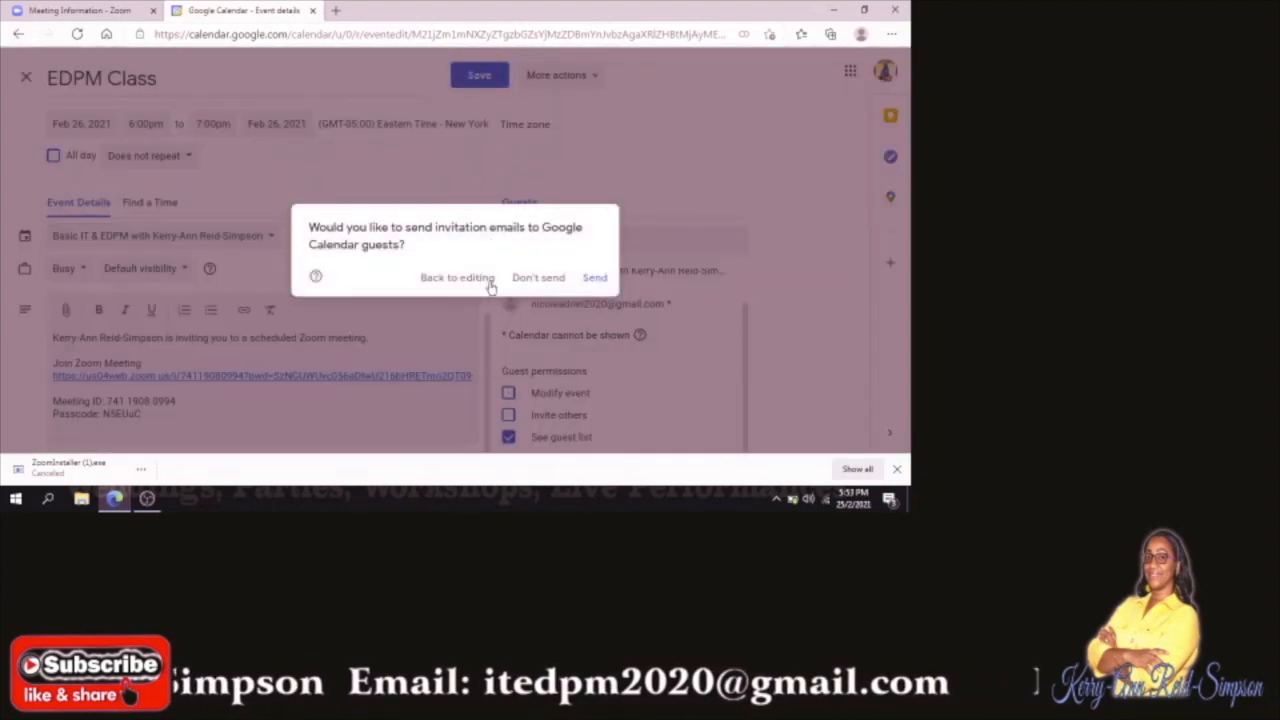
left_click(594, 278)
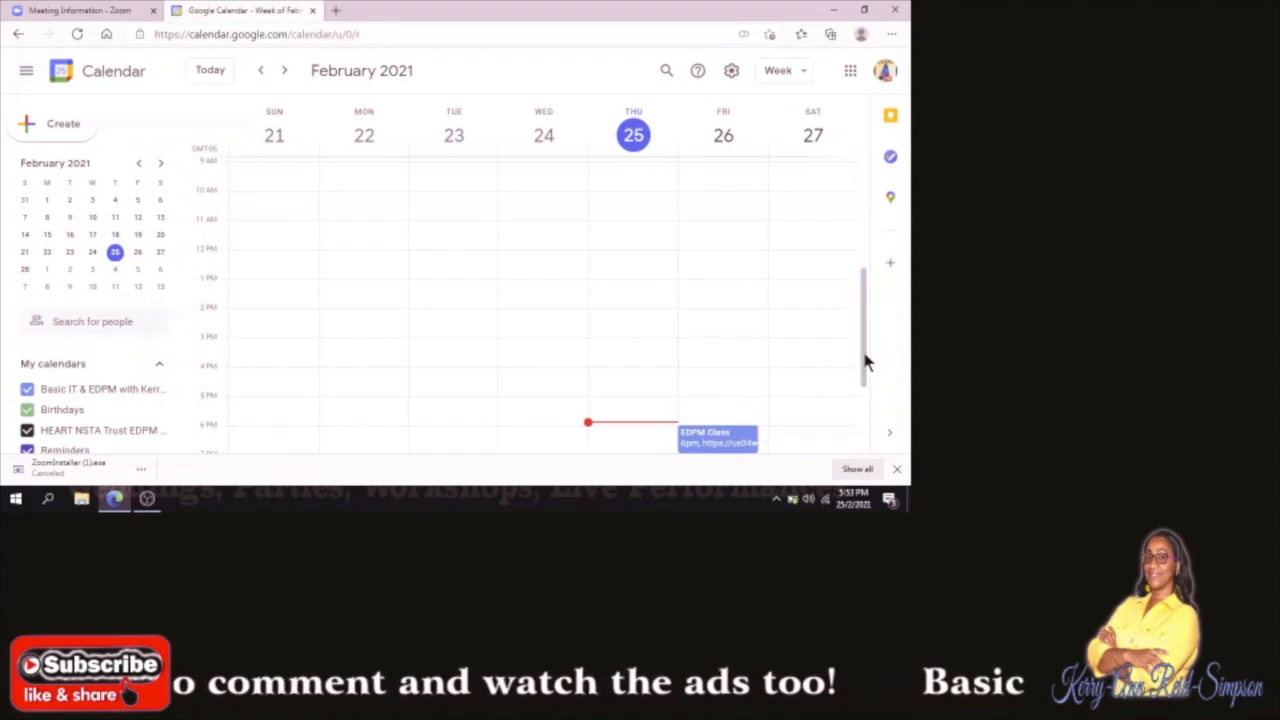
left_click_drag(866, 363, 868, 255)
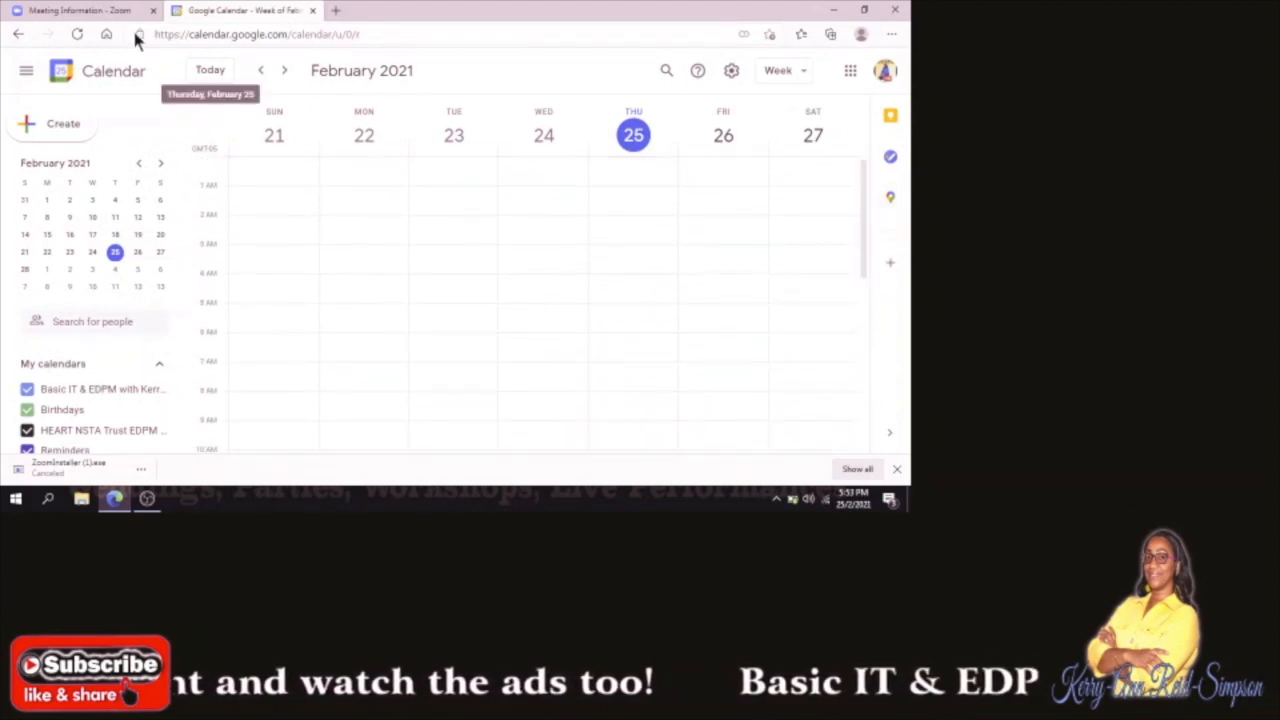
Return to the Zoom meeting information page and launch the EDPM Class meeting in the Zoom client.
left_click(90, 12)
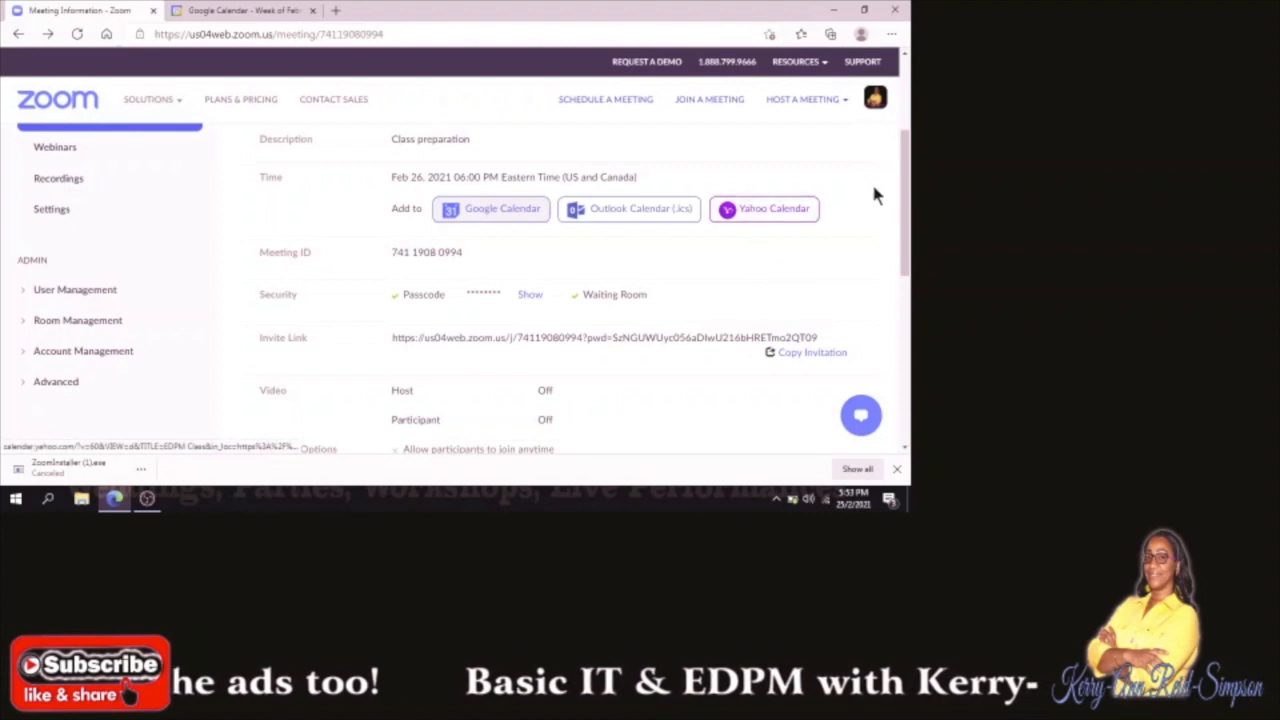
left_click_drag(906, 218, 914, 296)
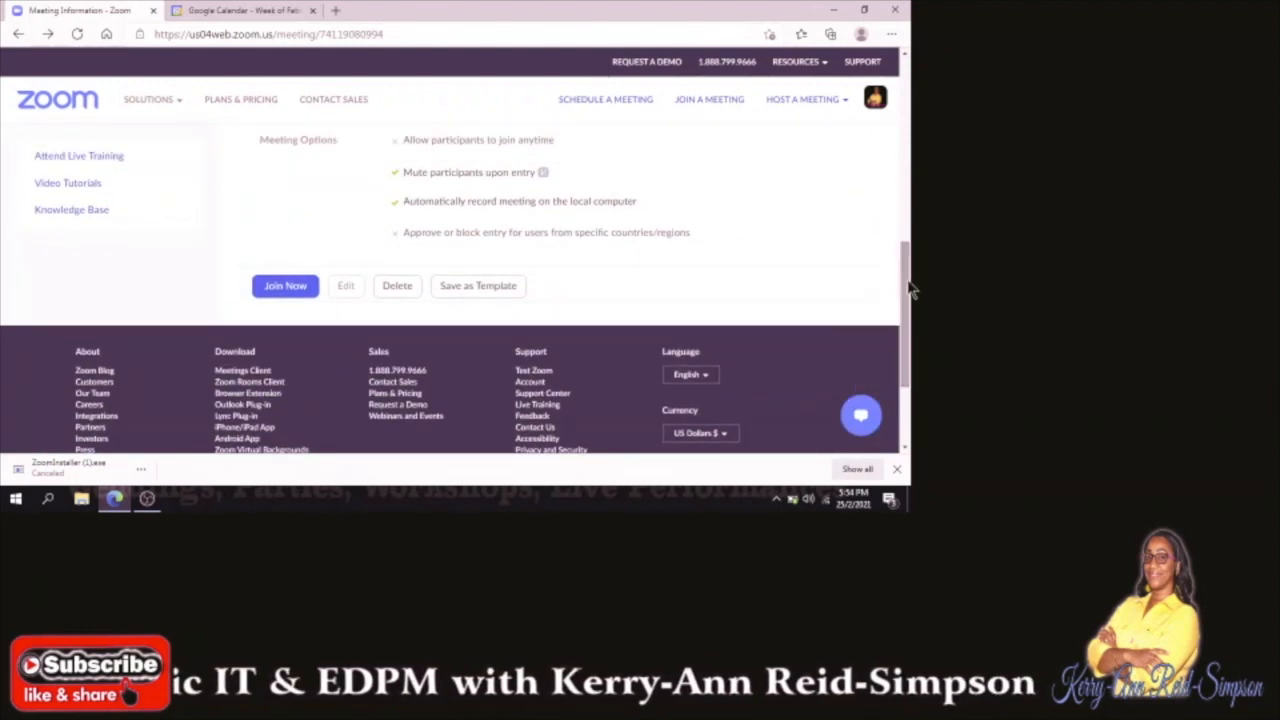
left_click_drag(910, 289, 908, 105)
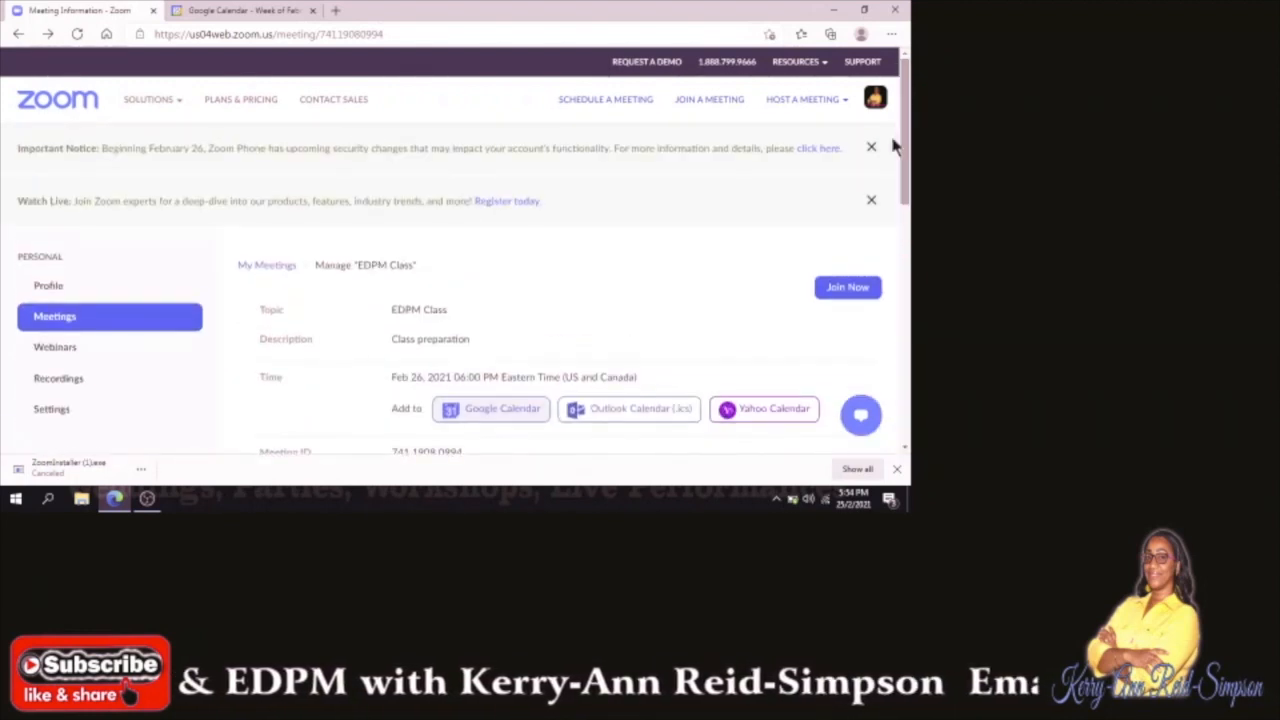
left_click(847, 290)
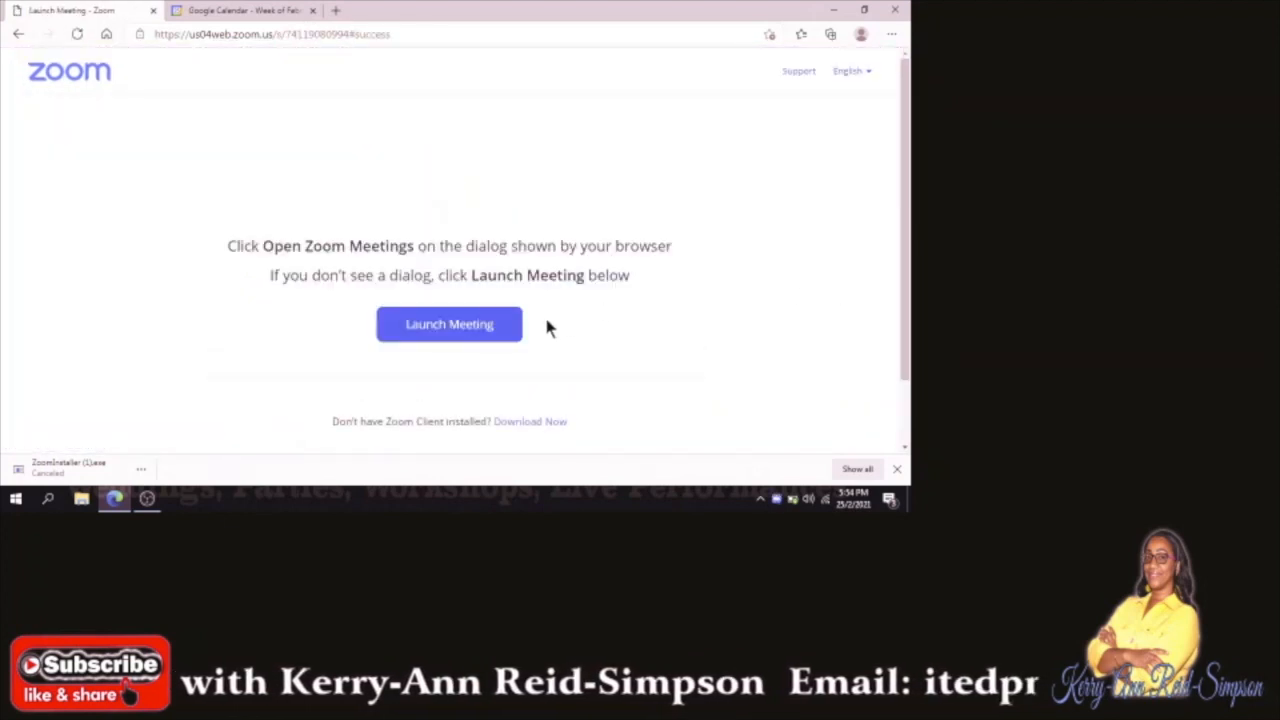
left_click(434, 334)
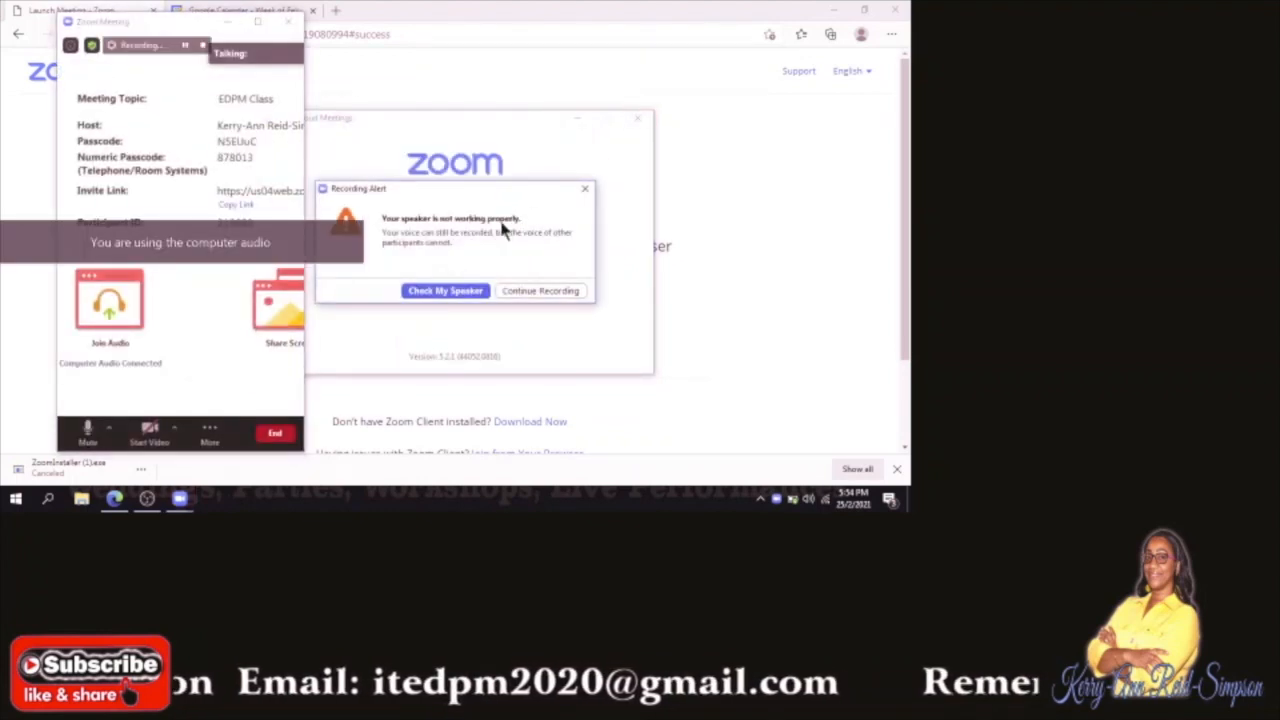
Continue recording the meeting to this computer despite the speaker alert, and maximize the meeting window.
left_click(522, 291)
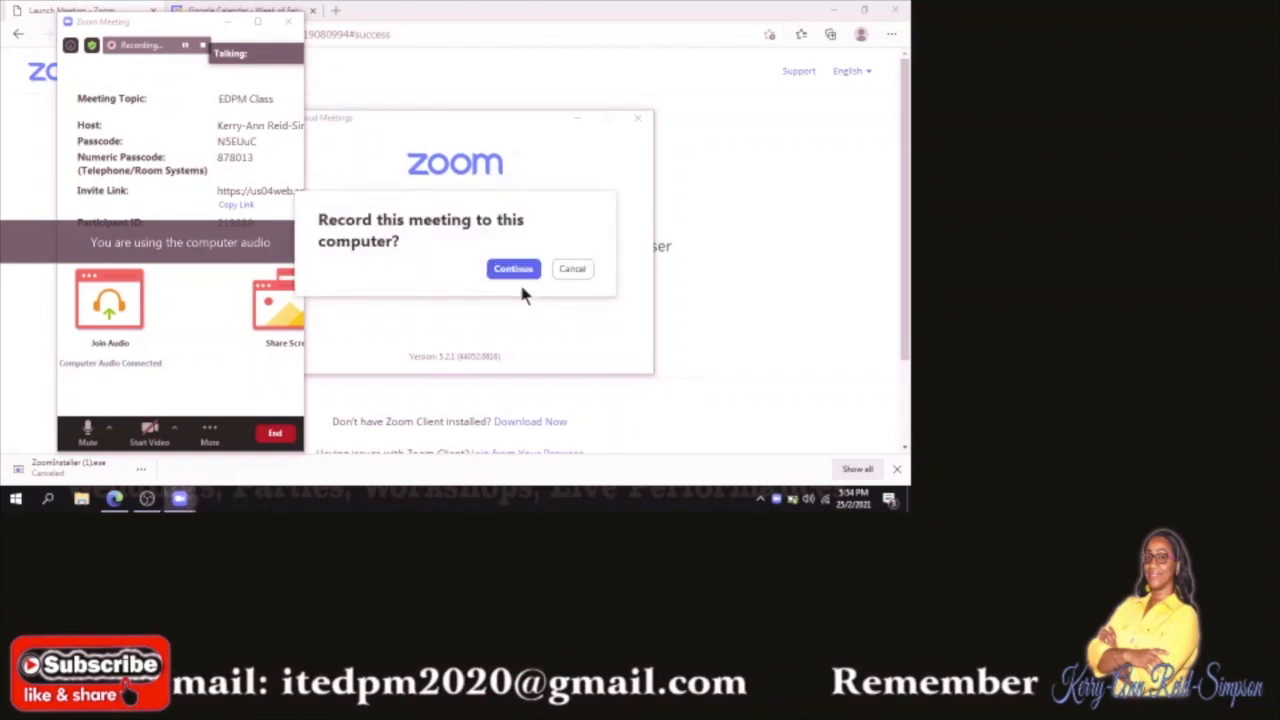
left_click(524, 271)
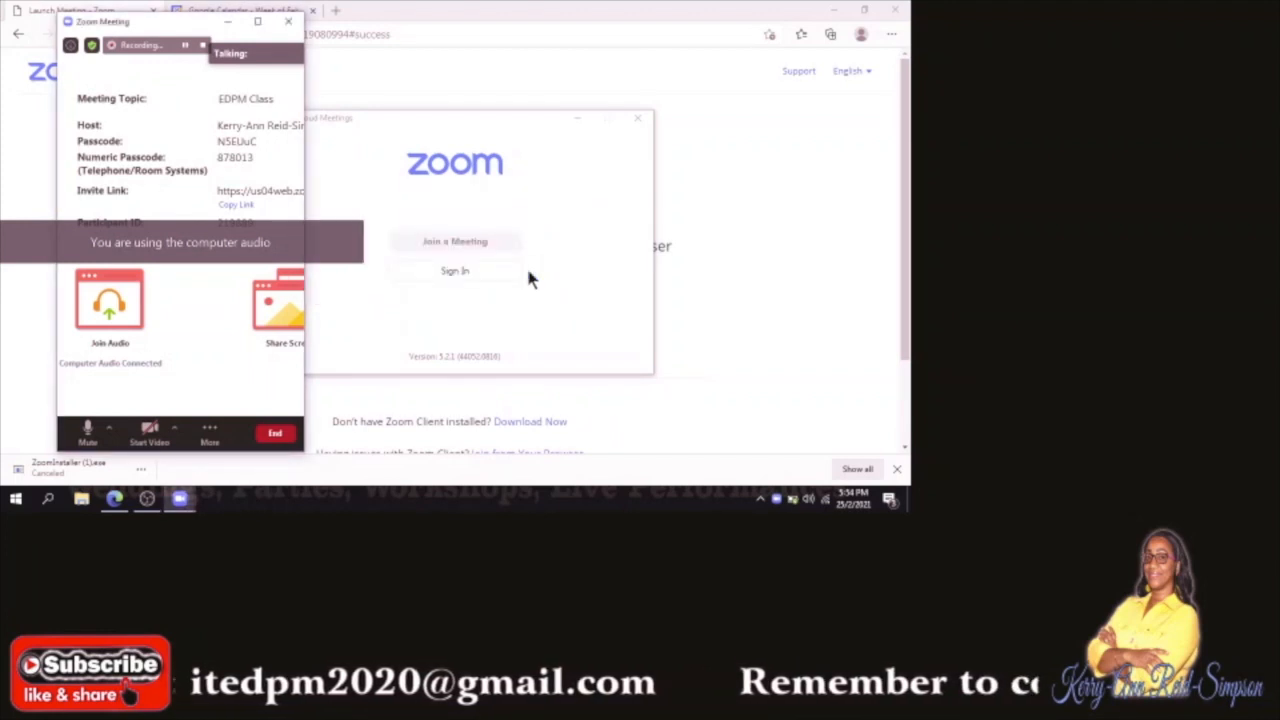
left_click(256, 21)
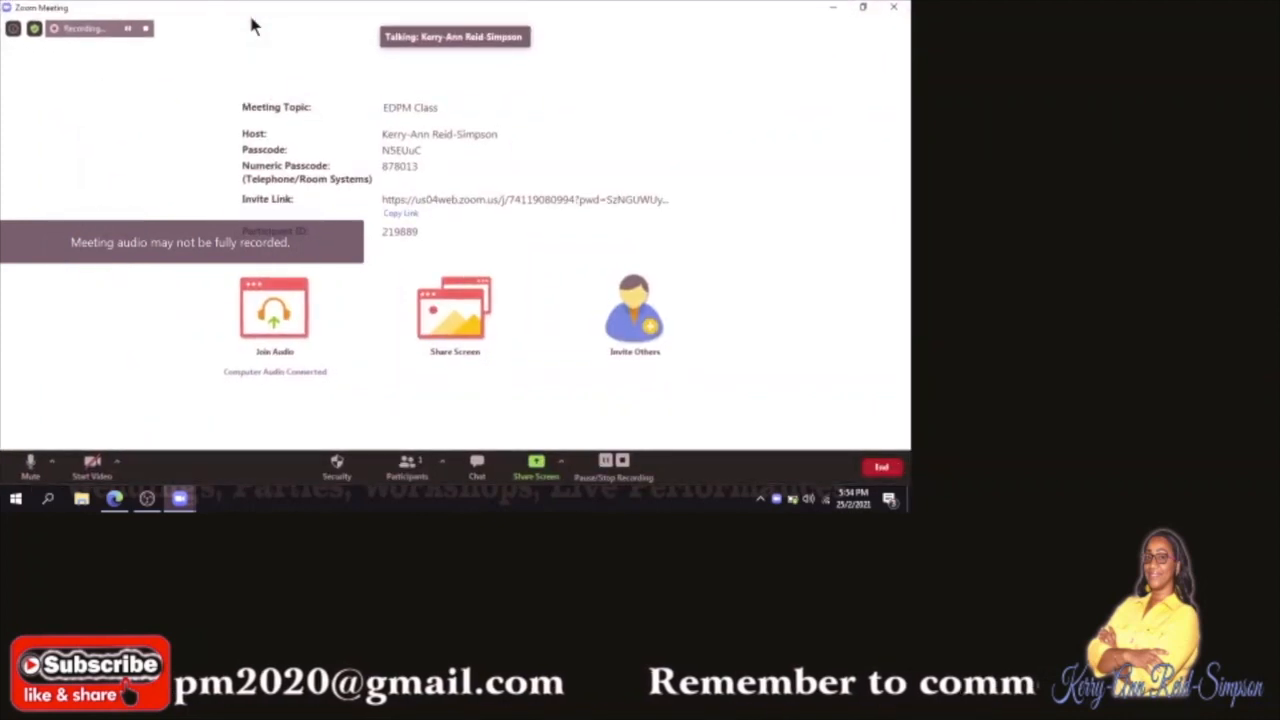